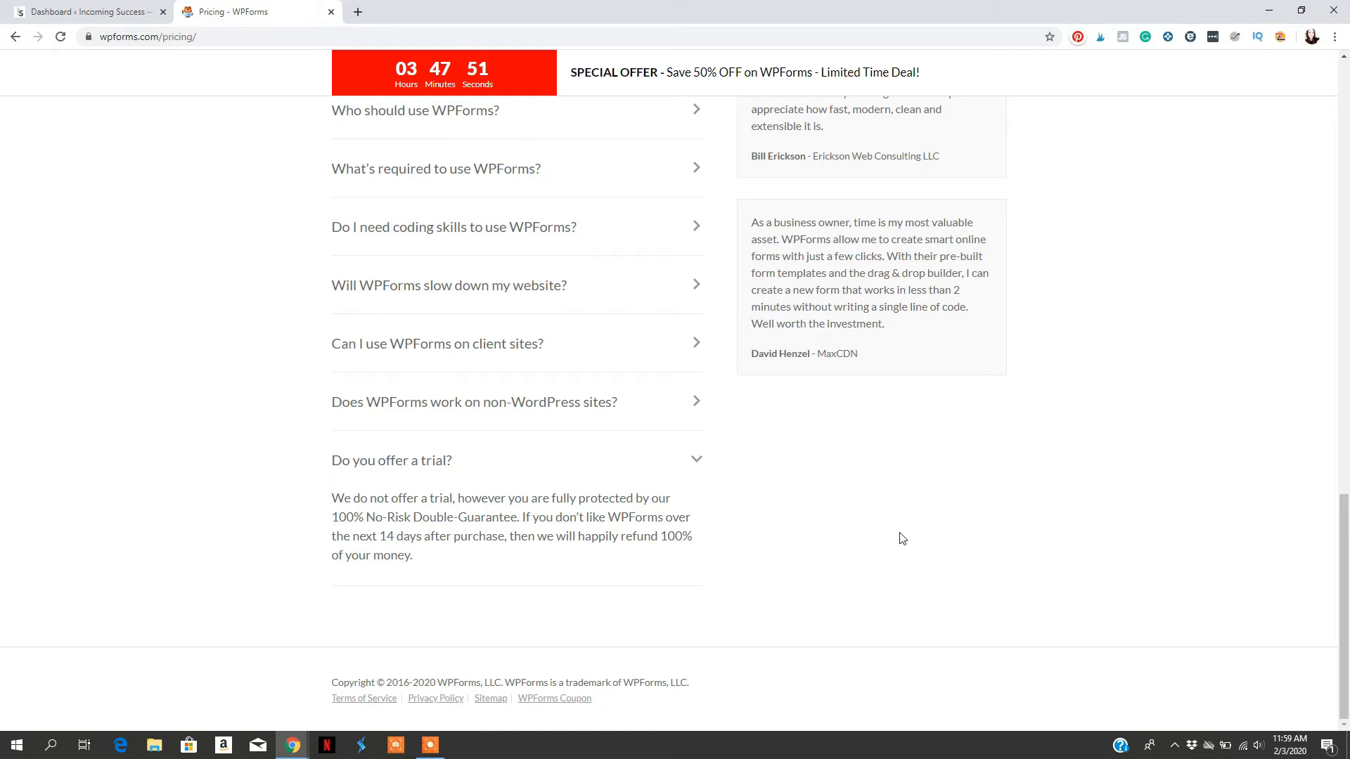
# Step: Review the WPForms refund guarantee and the pricing plans, and close the pricing page
pyautogui.moveTo(343, 536); pyautogui.dragTo(739, 551)
pyautogui.click(738, 551)
pyautogui.scroll(15, 527, 572)
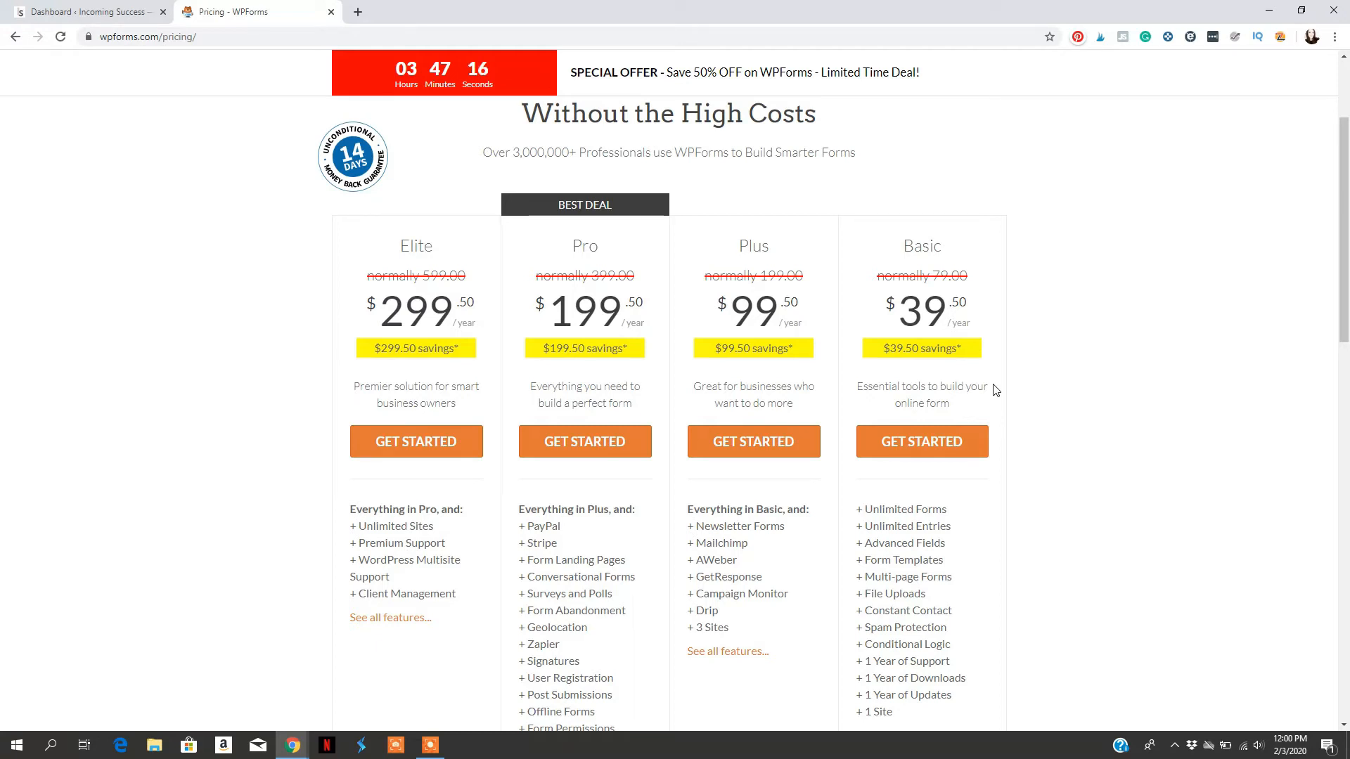
pyautogui.hotkey('ctrl', 'w')
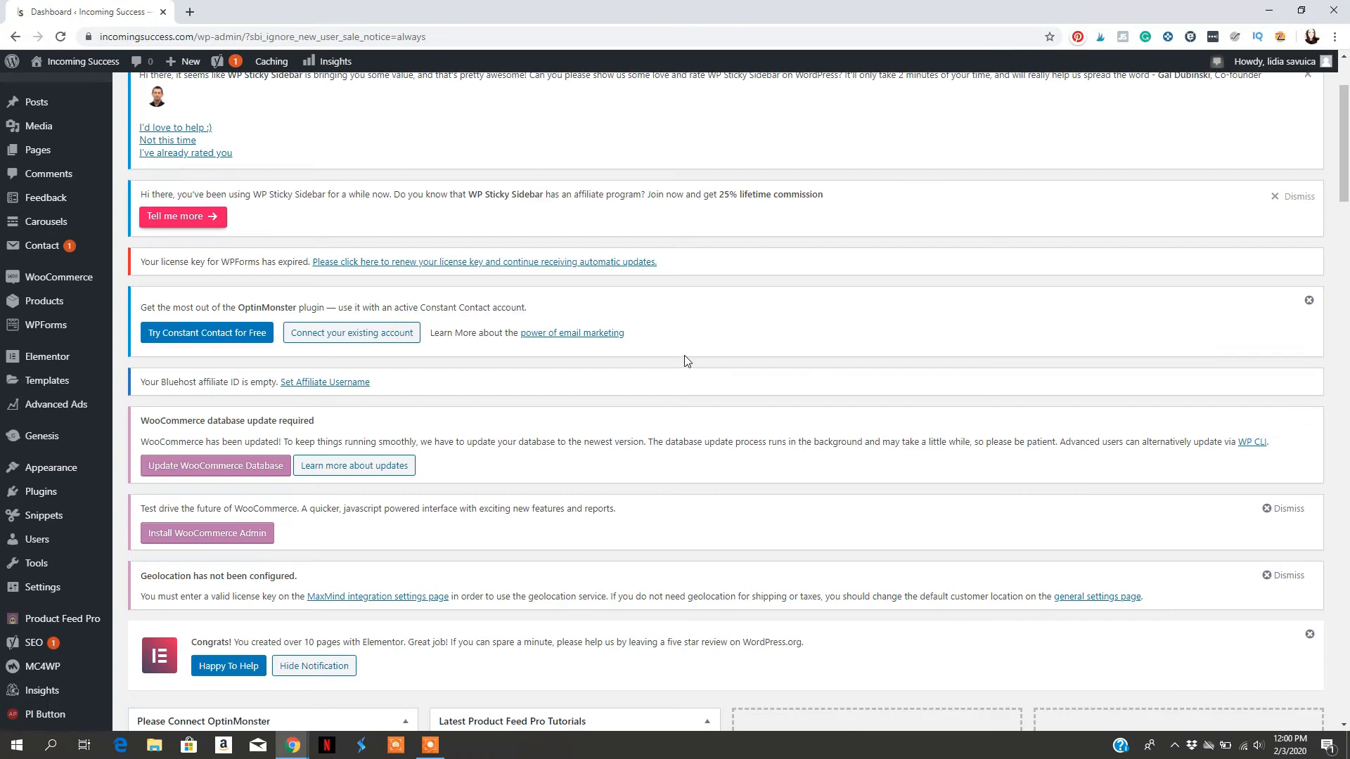
# Step: Go to the page for adding plugins in the WordPress dashboard and search for "wp forms"
pyautogui.scroll(-1, 687, 361)
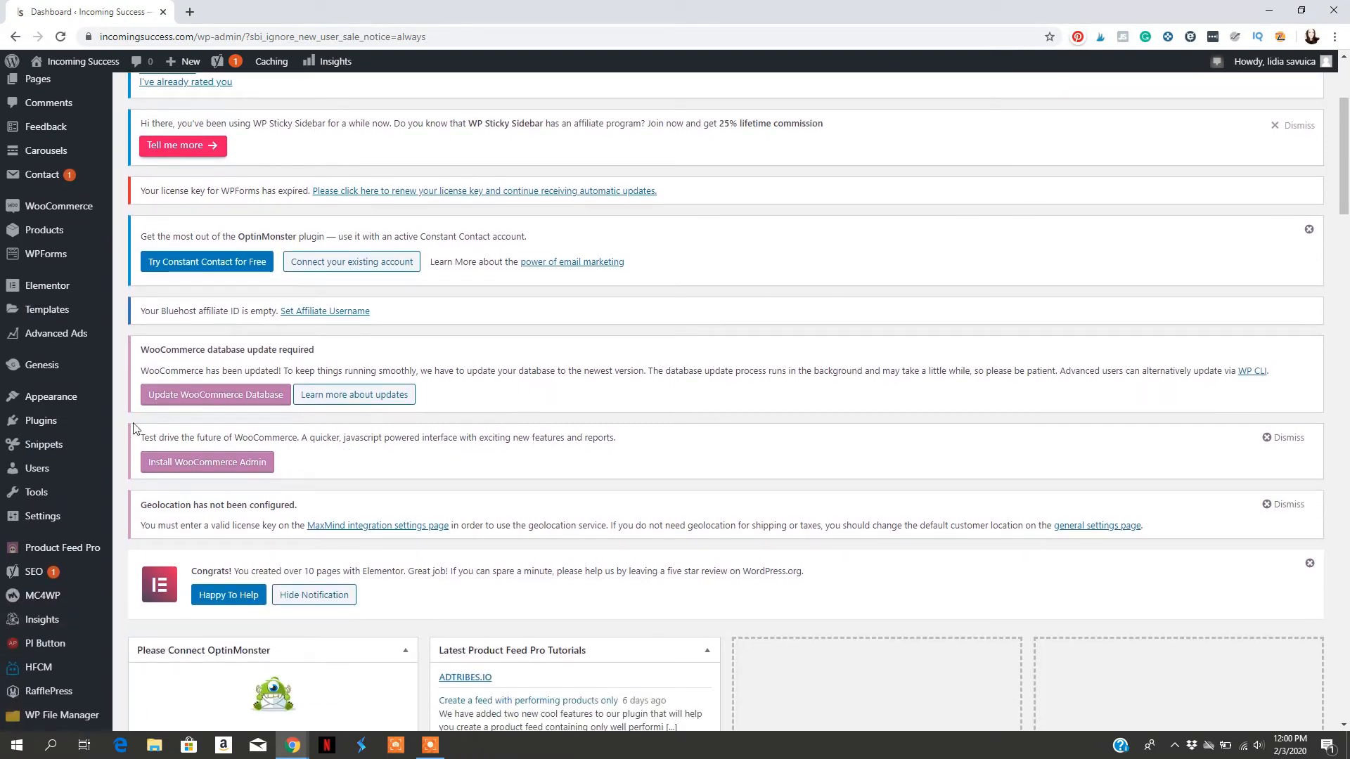
pyautogui.click(67, 428)
pyautogui.click(140, 443)
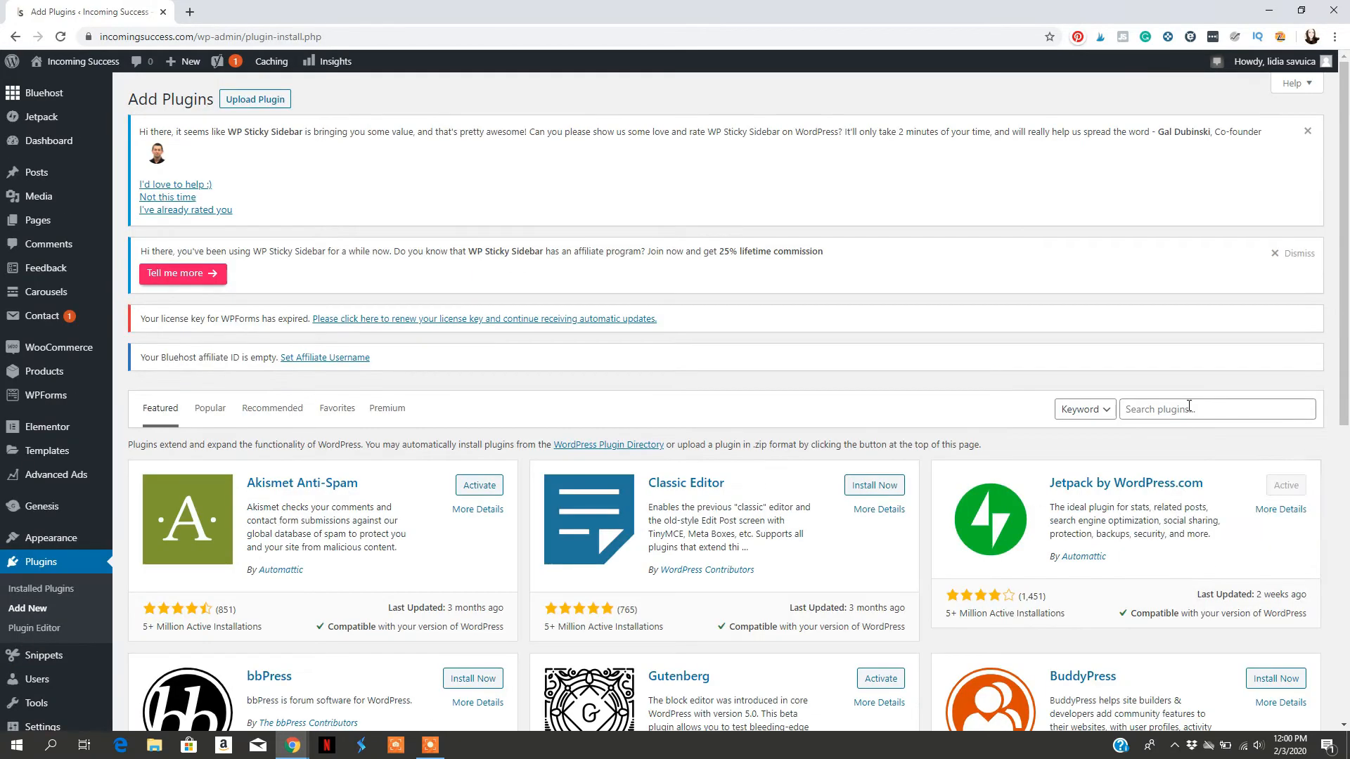
pyautogui.click(1188, 408)
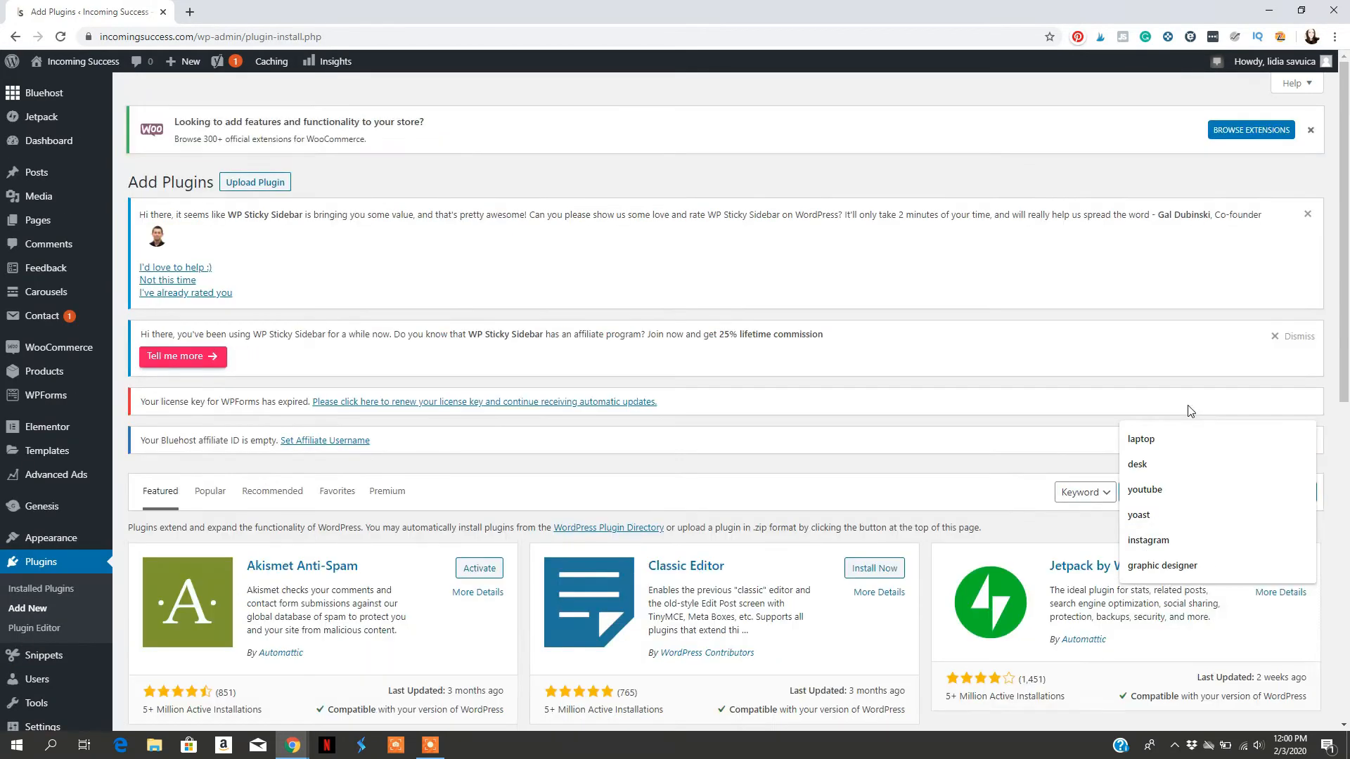
pyautogui.write('wp forms')
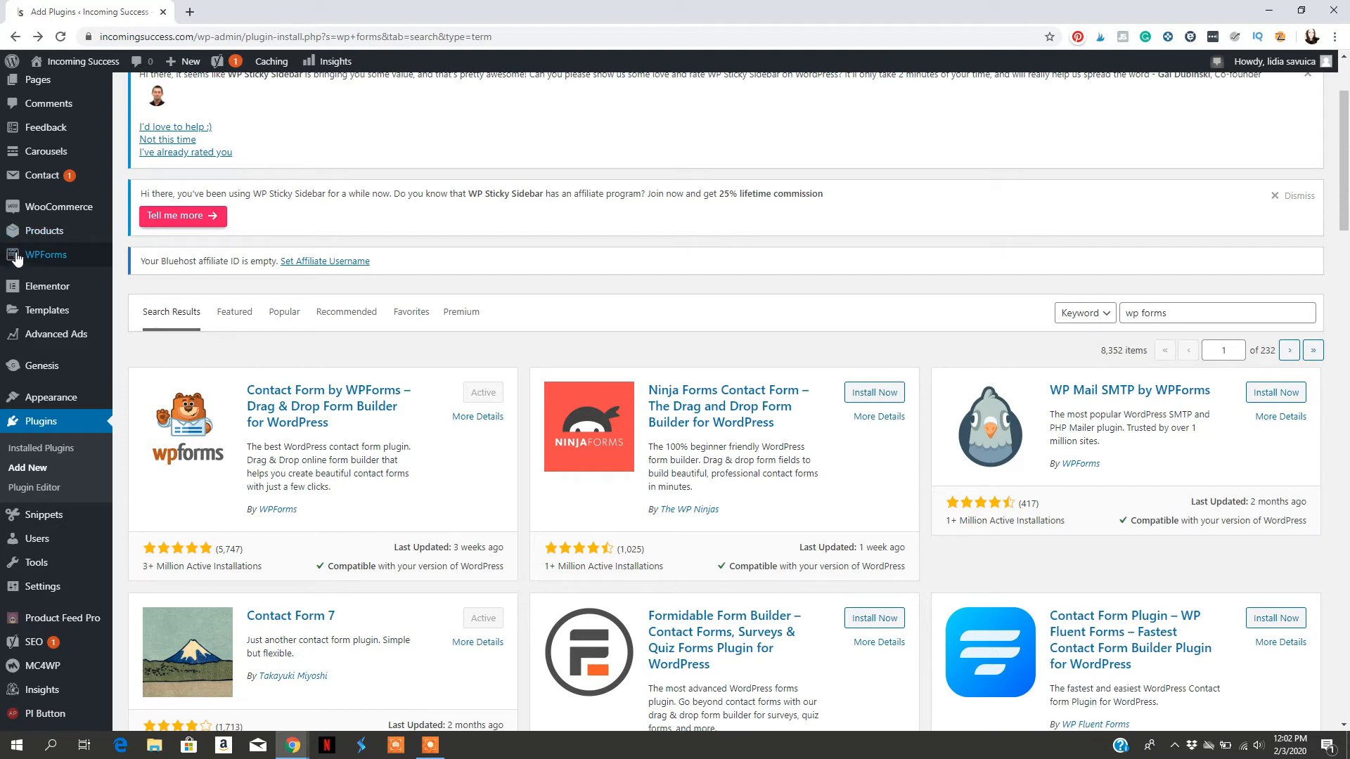
# Step: View the WPForms settings page and create a new blank form named Website Design Services Client Form
pyautogui.moveTo(28, 262)
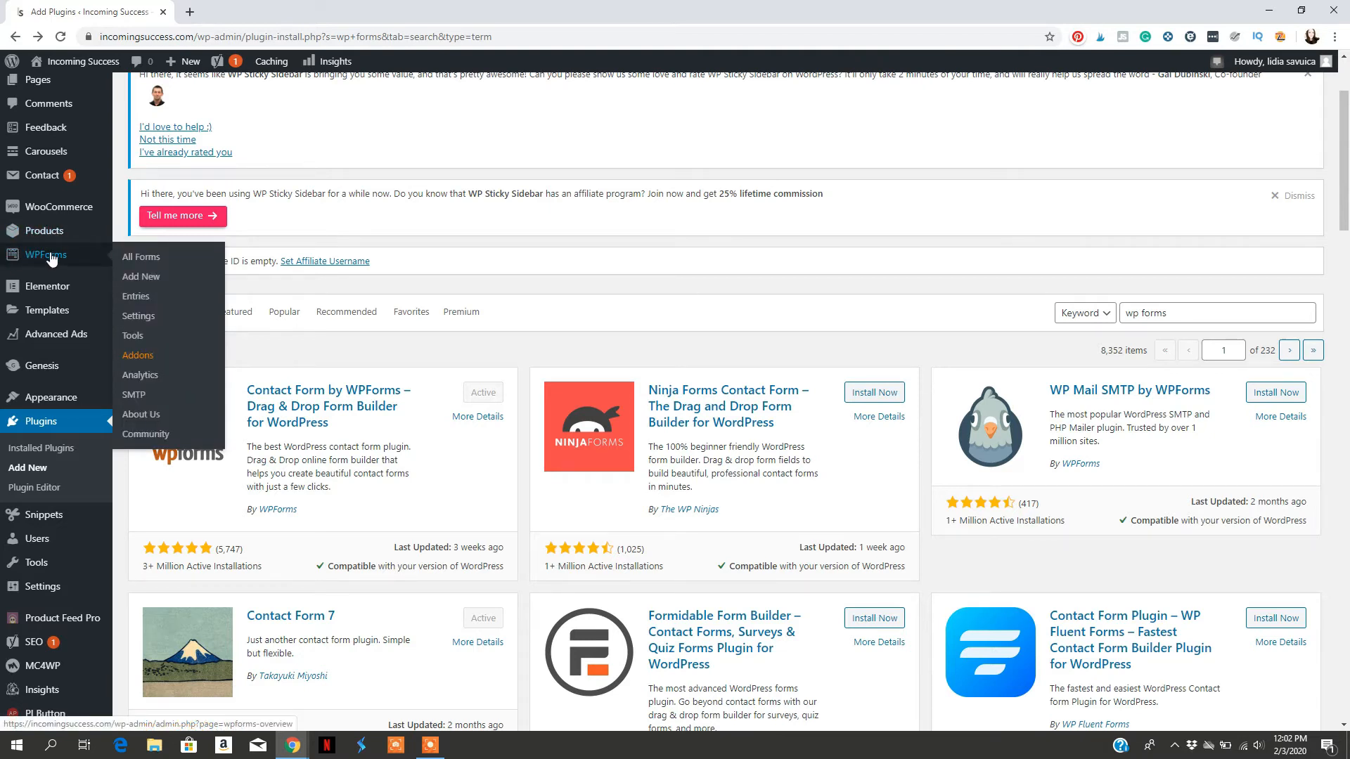
pyautogui.click(139, 315)
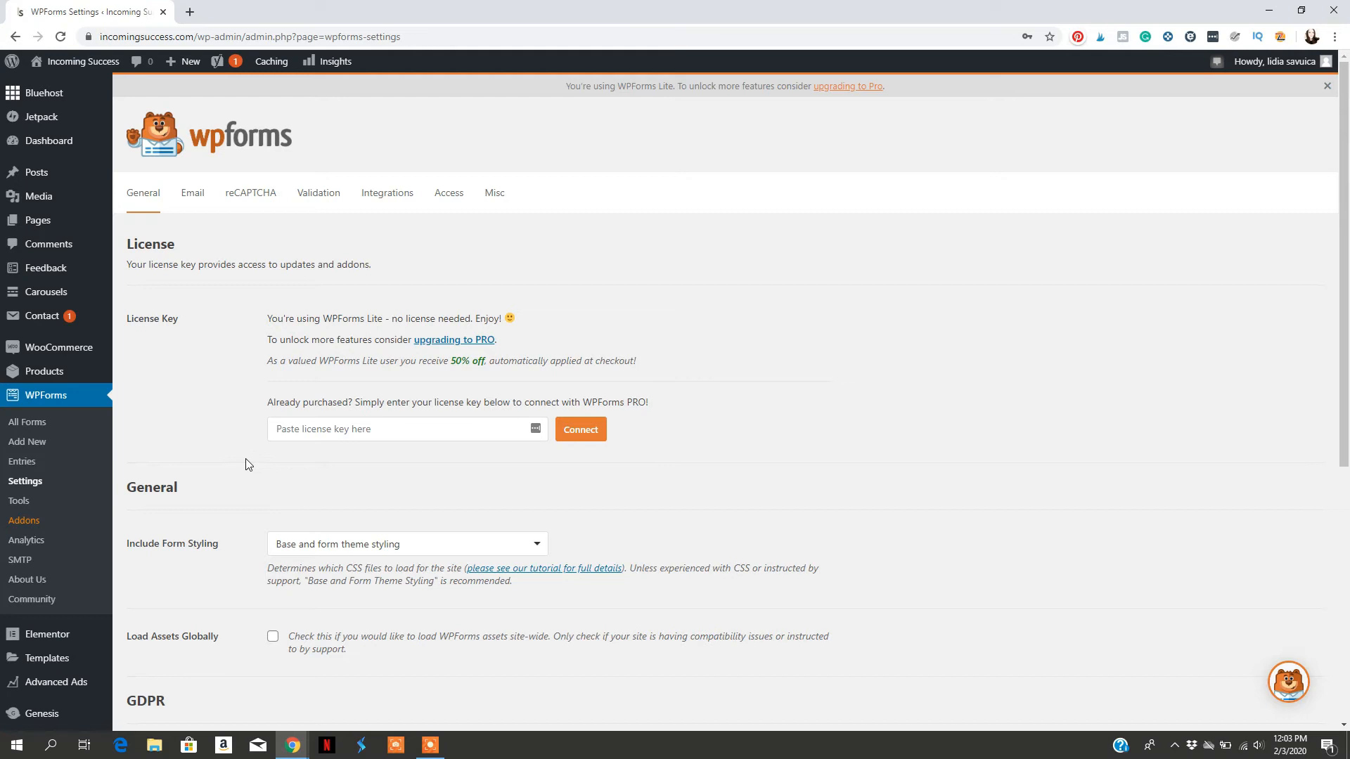
pyautogui.click(31, 443)
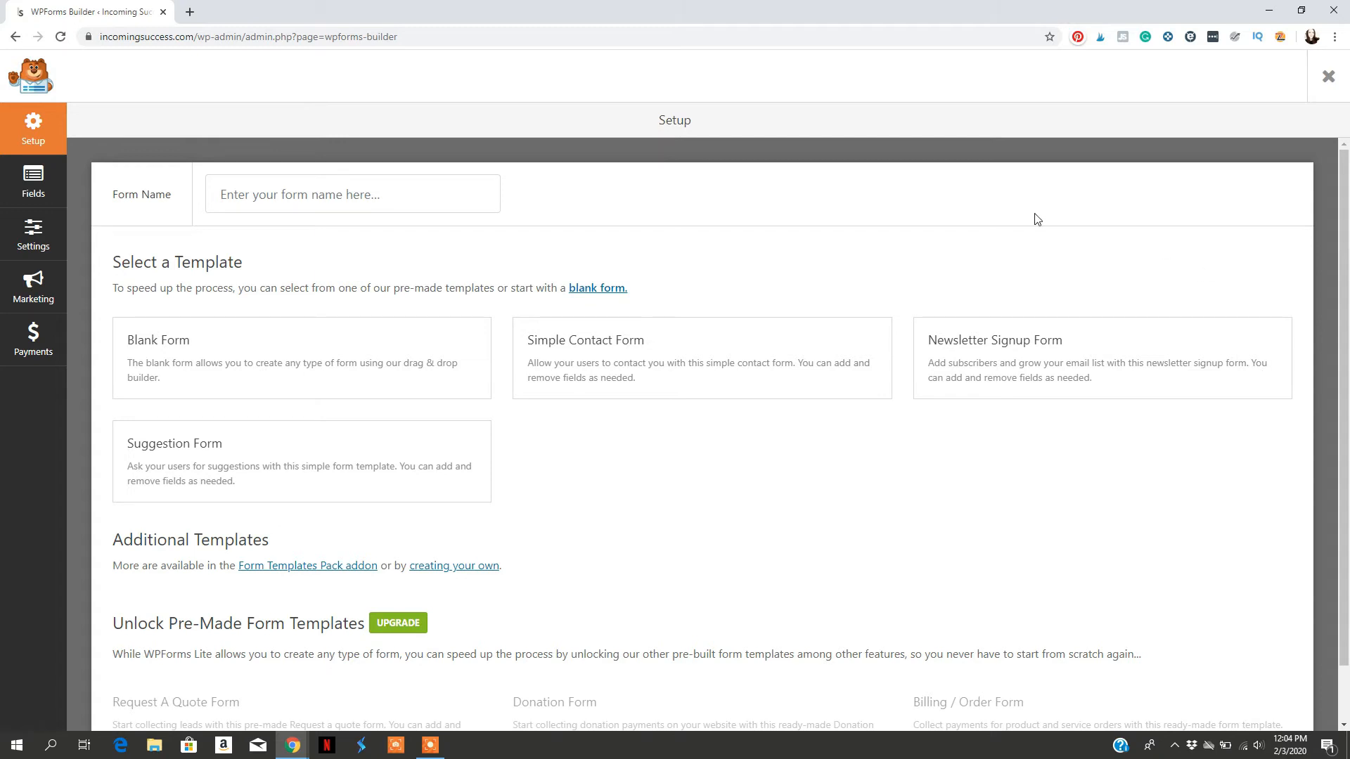
pyautogui.click(603, 289)
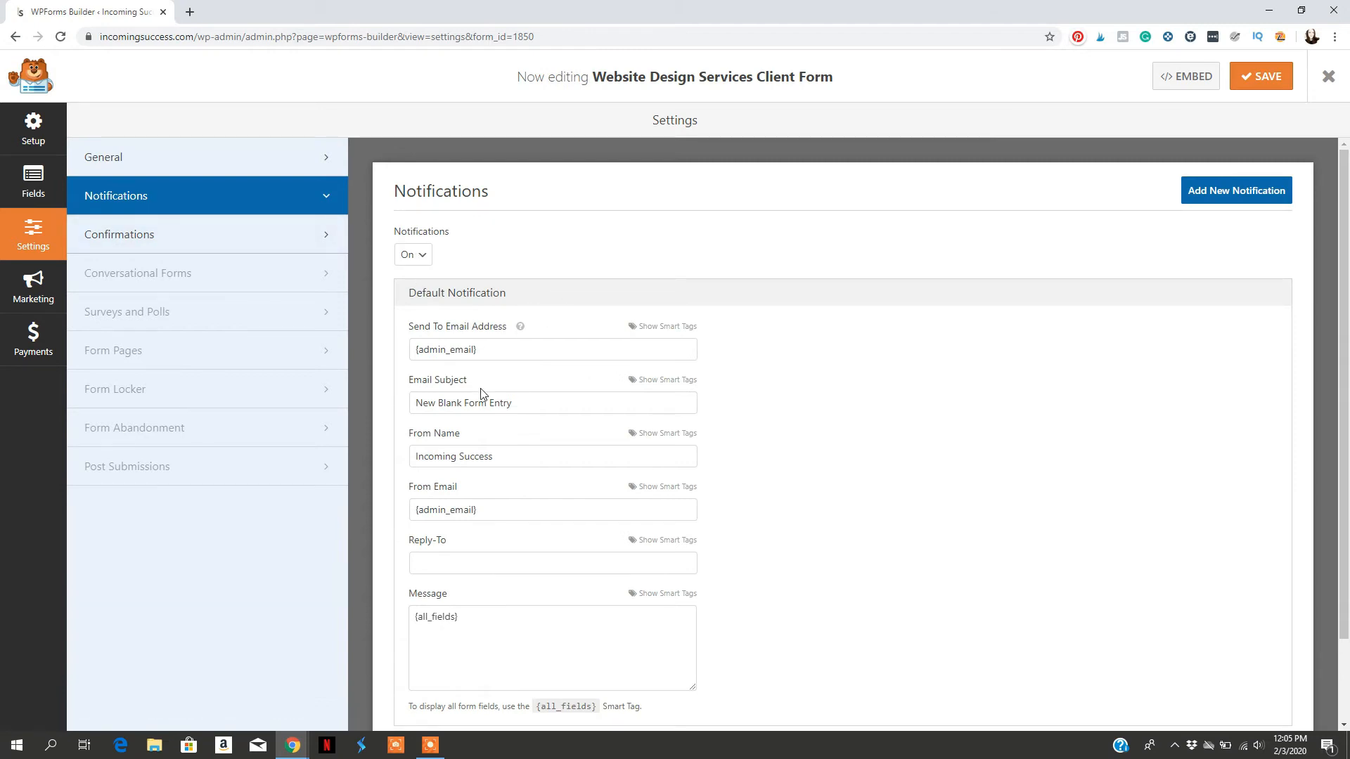
# Step: Review the form's notification settings and its confirmation type options, keeping Message as the confirmation type
pyautogui.scroll(-2, 521, 340)
pyautogui.scroll(2, 521, 340)
pyautogui.click(234, 242)
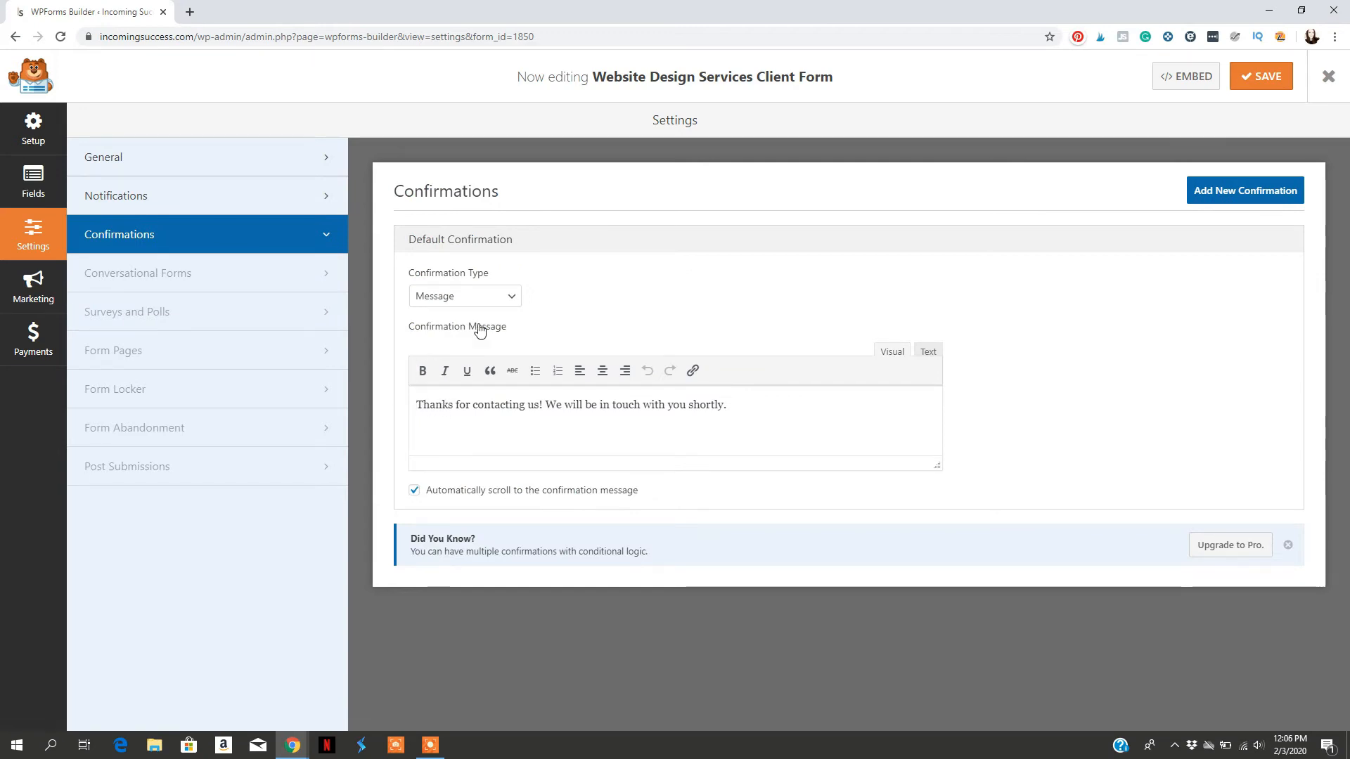
pyautogui.click(503, 298)
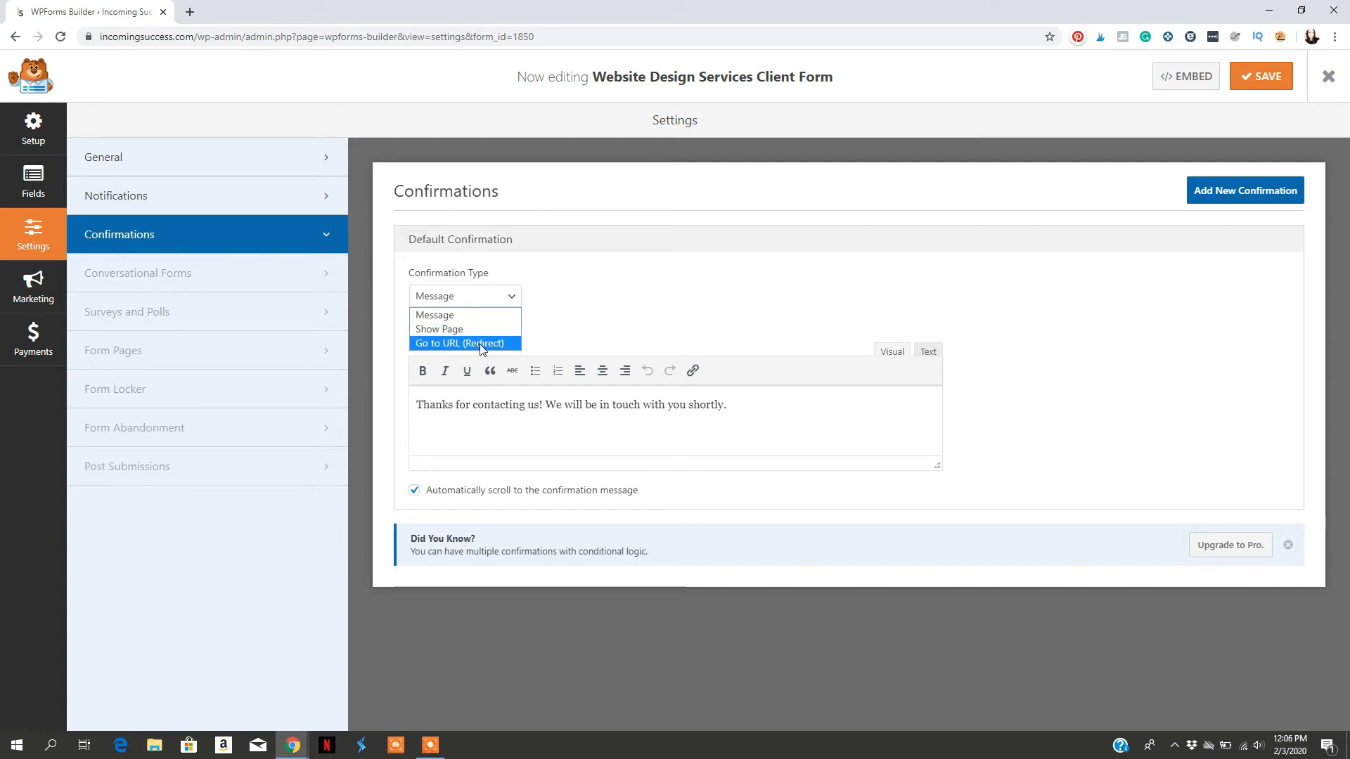
pyautogui.click(493, 315)
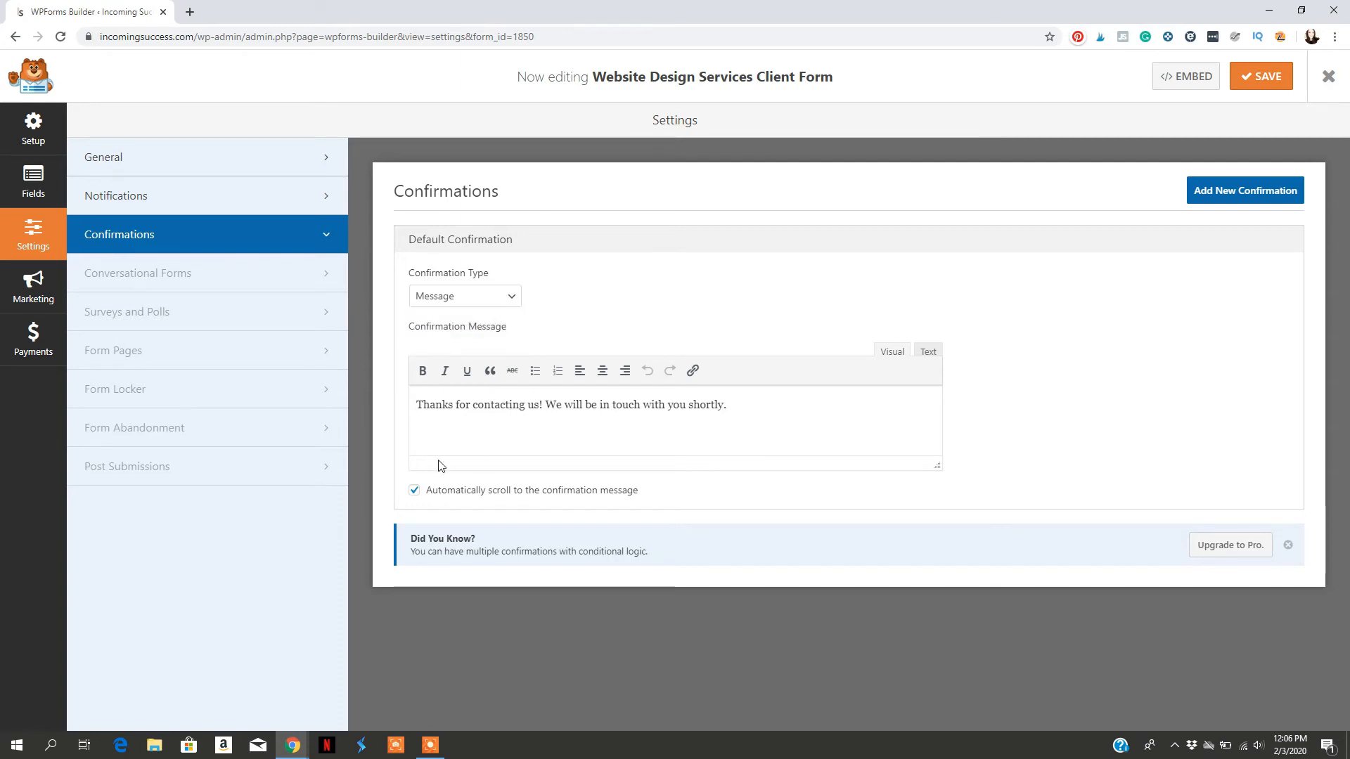
# Step: Add a Name field to the form and set its format to Simple, keeping it required
pyautogui.click(33, 181)
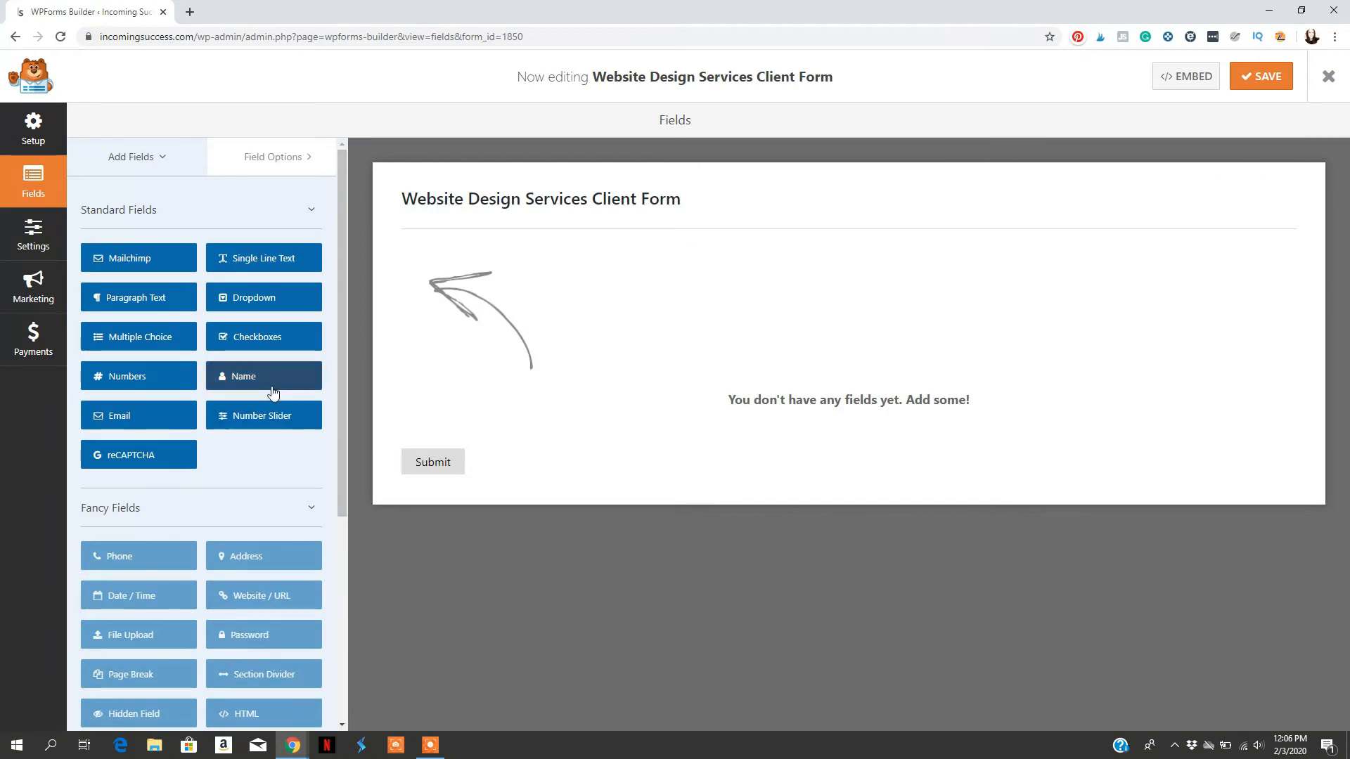
pyautogui.moveTo(265, 377); pyautogui.dragTo(510, 256)
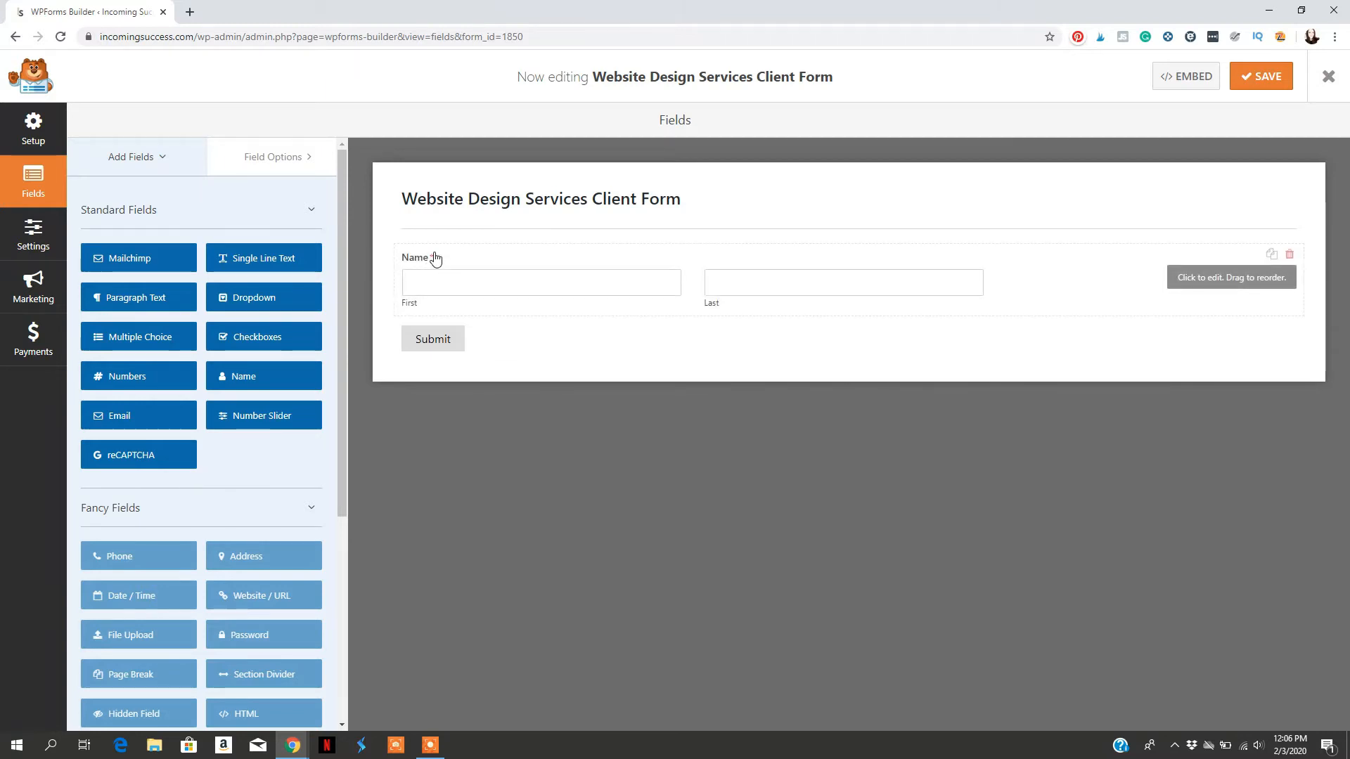
pyautogui.click(1208, 284)
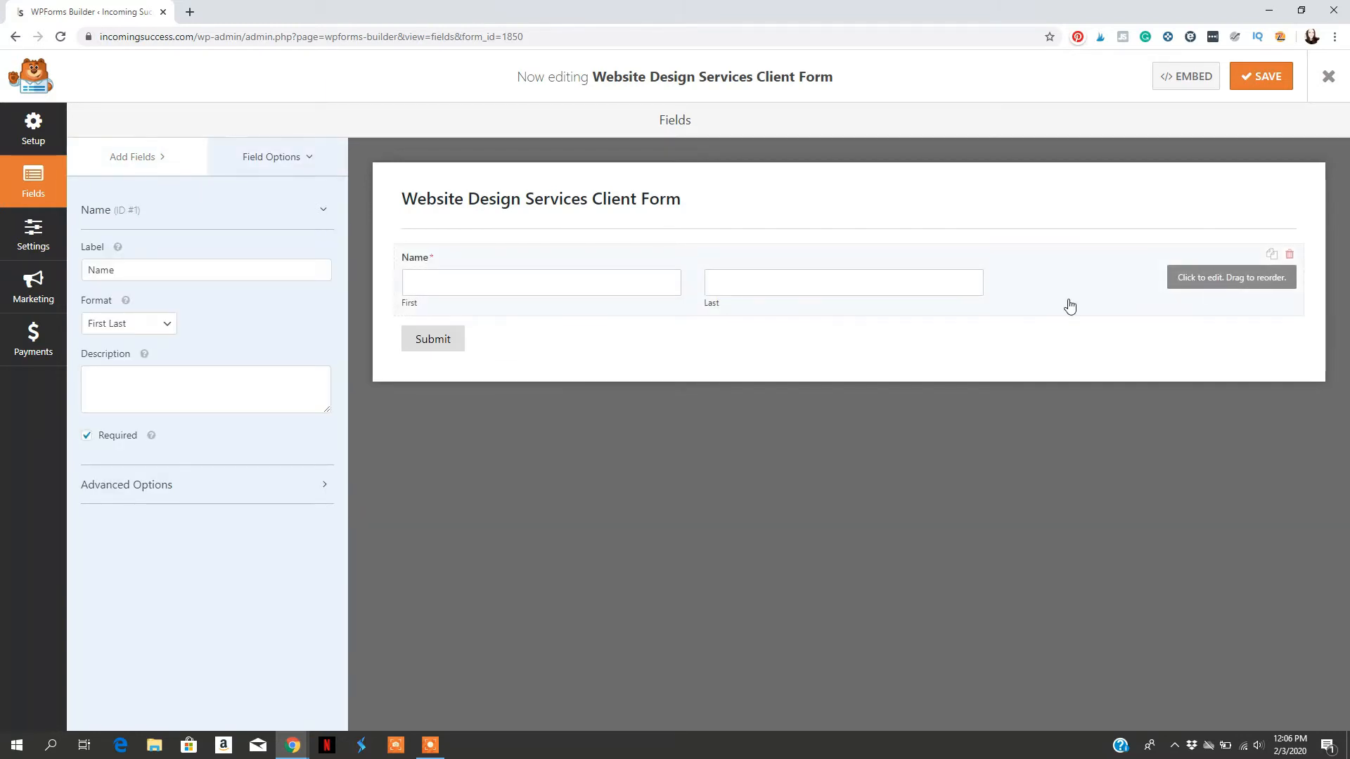
pyautogui.click(169, 325)
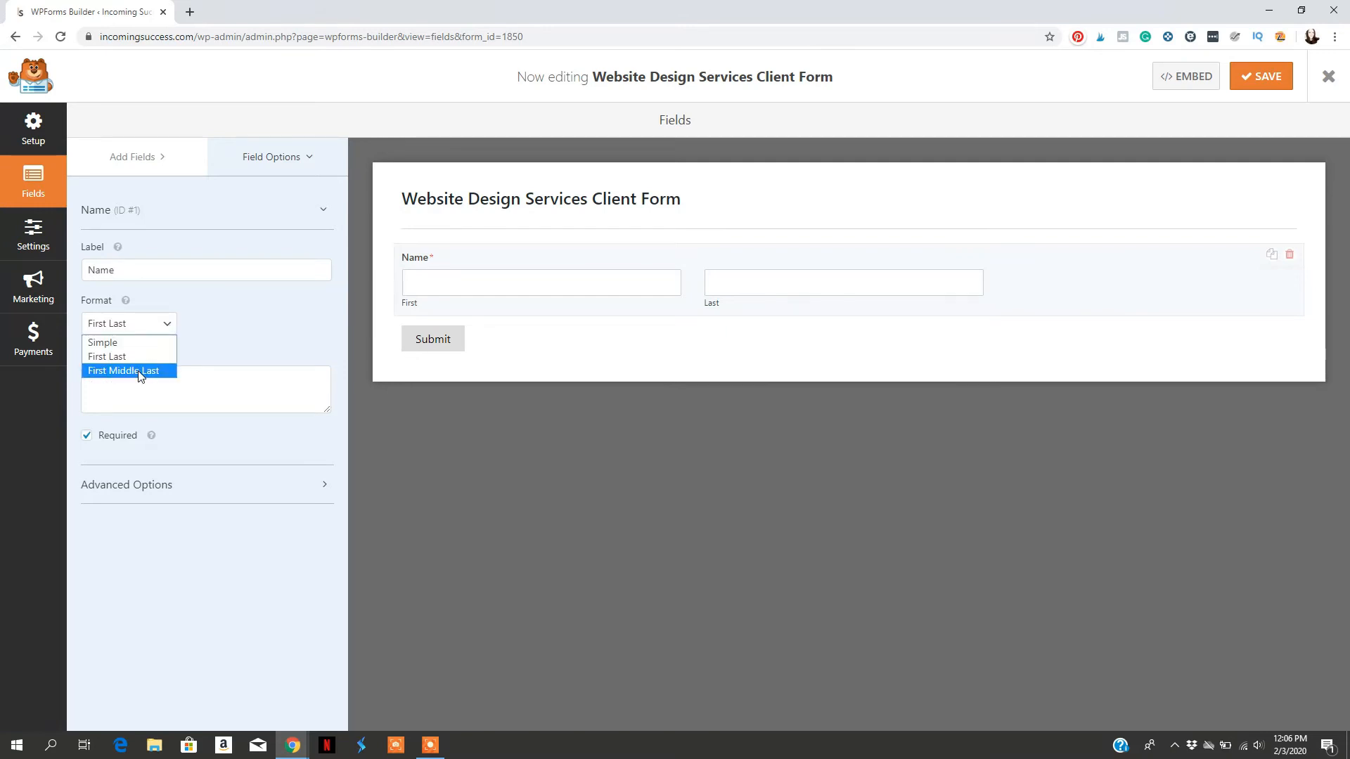
pyautogui.click(143, 351)
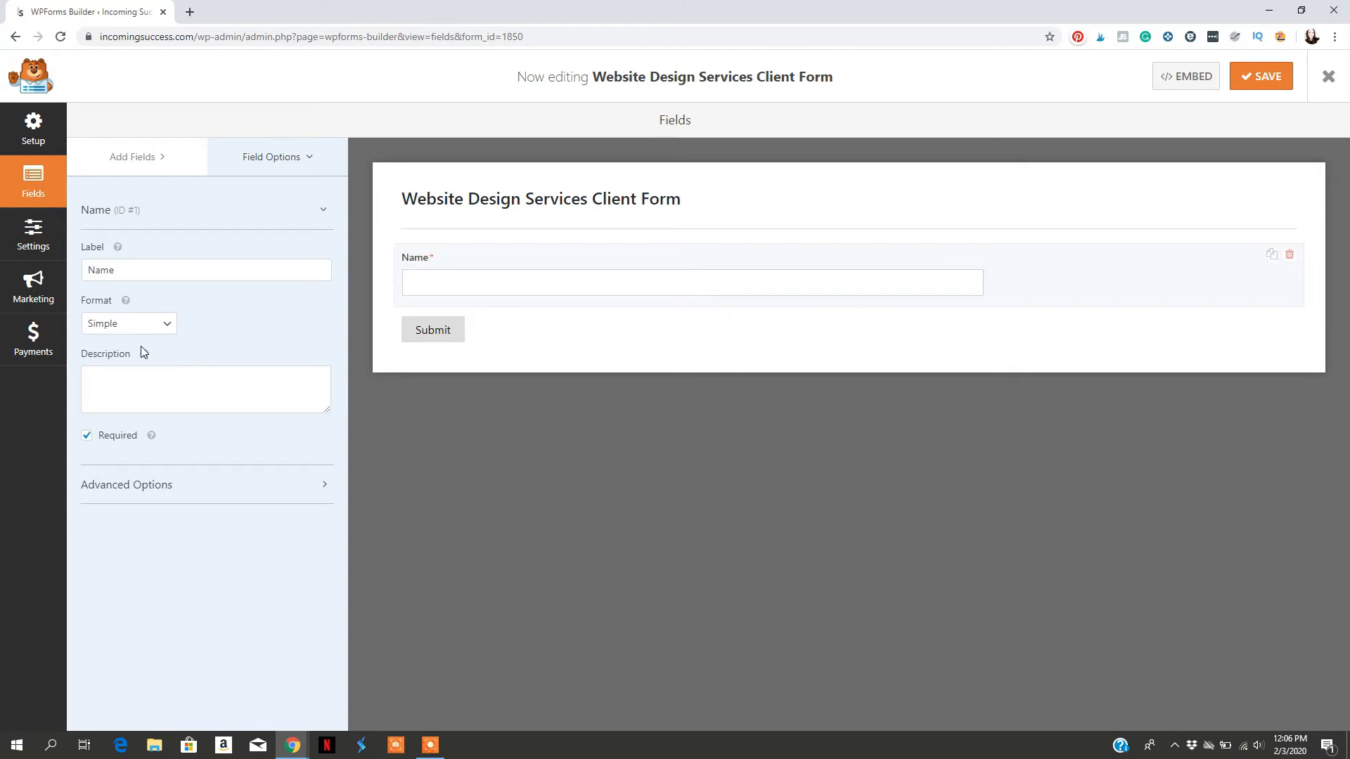
pyautogui.click(86, 437)
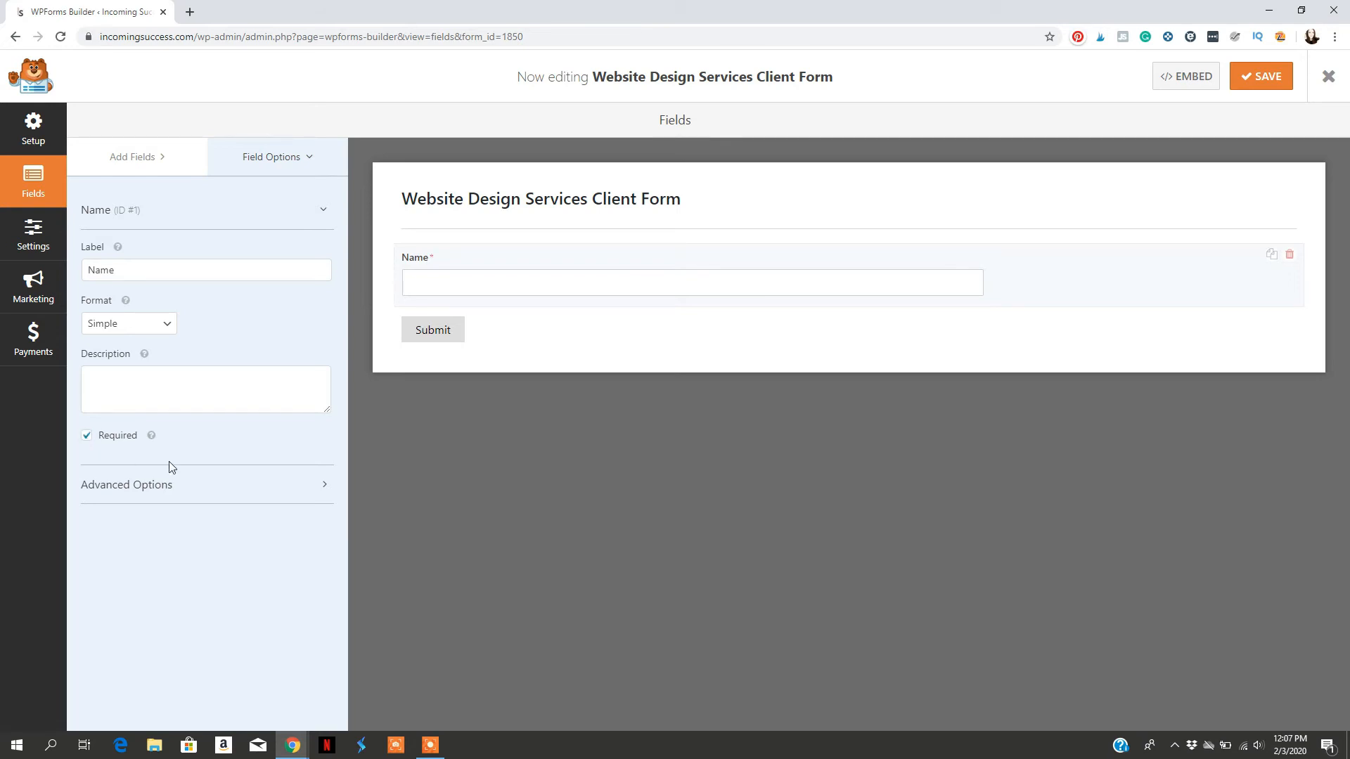
# Step: Try the Small, Medium and Large field sizes in the Name field's advanced options
pyautogui.click(263, 482)
pyautogui.scroll(-1, 264, 483)
pyautogui.click(132, 510)
pyautogui.click(125, 526)
pyautogui.click(131, 509)
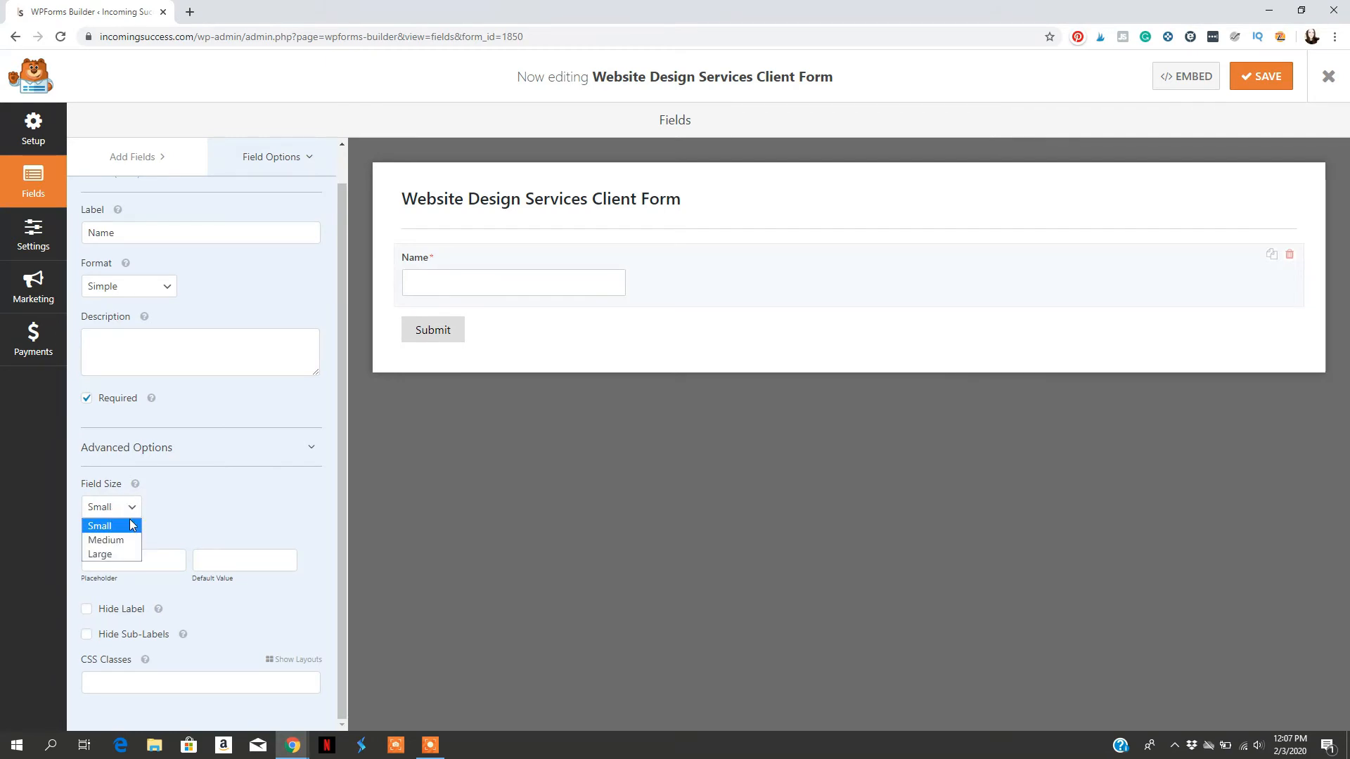
pyautogui.click(130, 538)
pyautogui.click(130, 511)
pyautogui.click(131, 553)
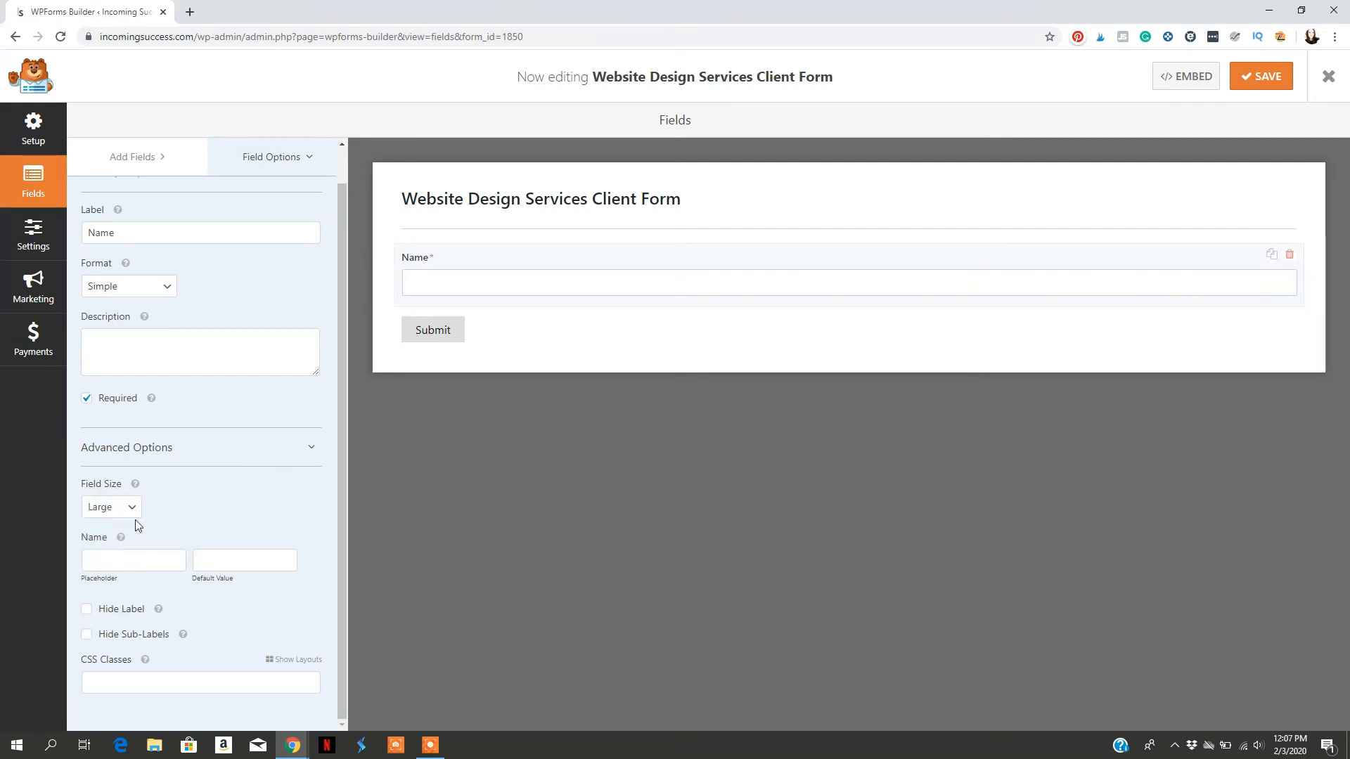
# Step: Add Email, Paragraph Text and Dropdown fields below the Name field
pyautogui.click(132, 157)
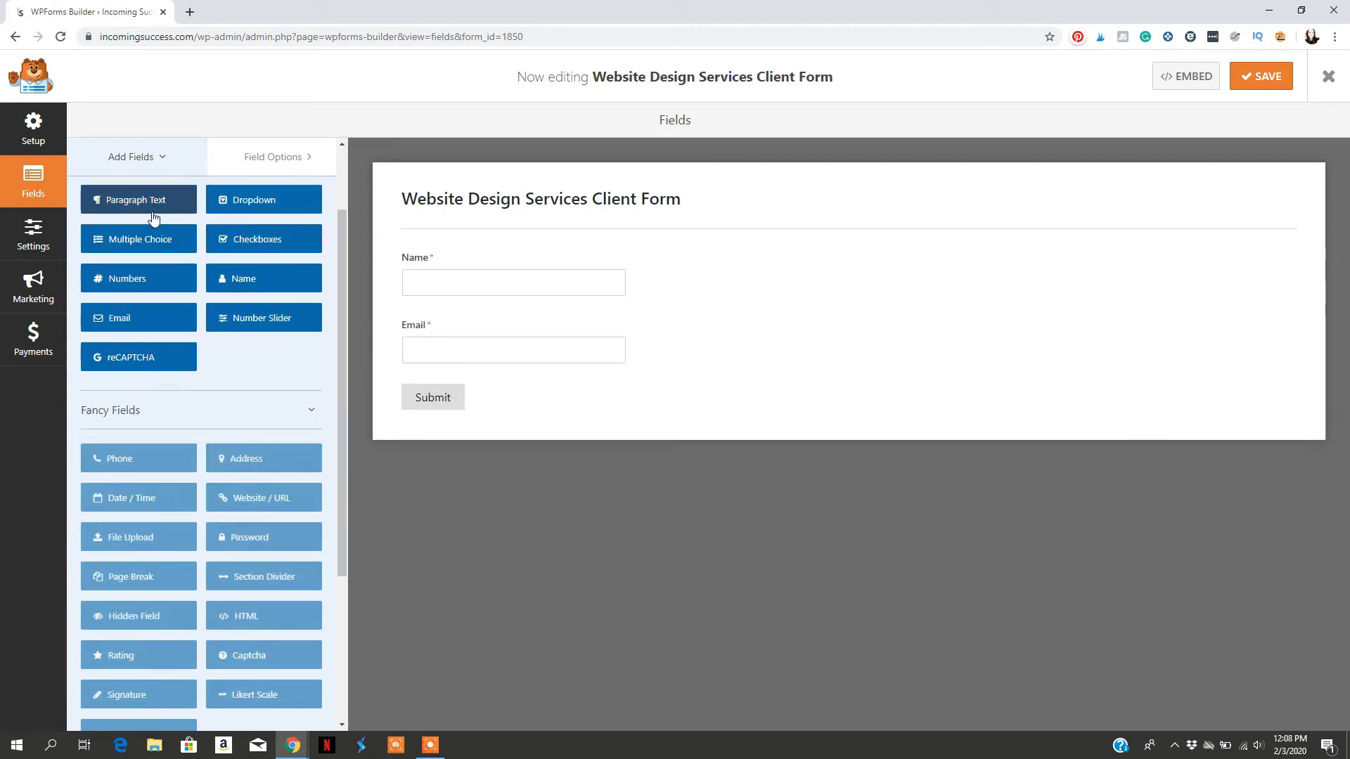
pyautogui.moveTo(547, 450); pyautogui.dragTo(460, 401)
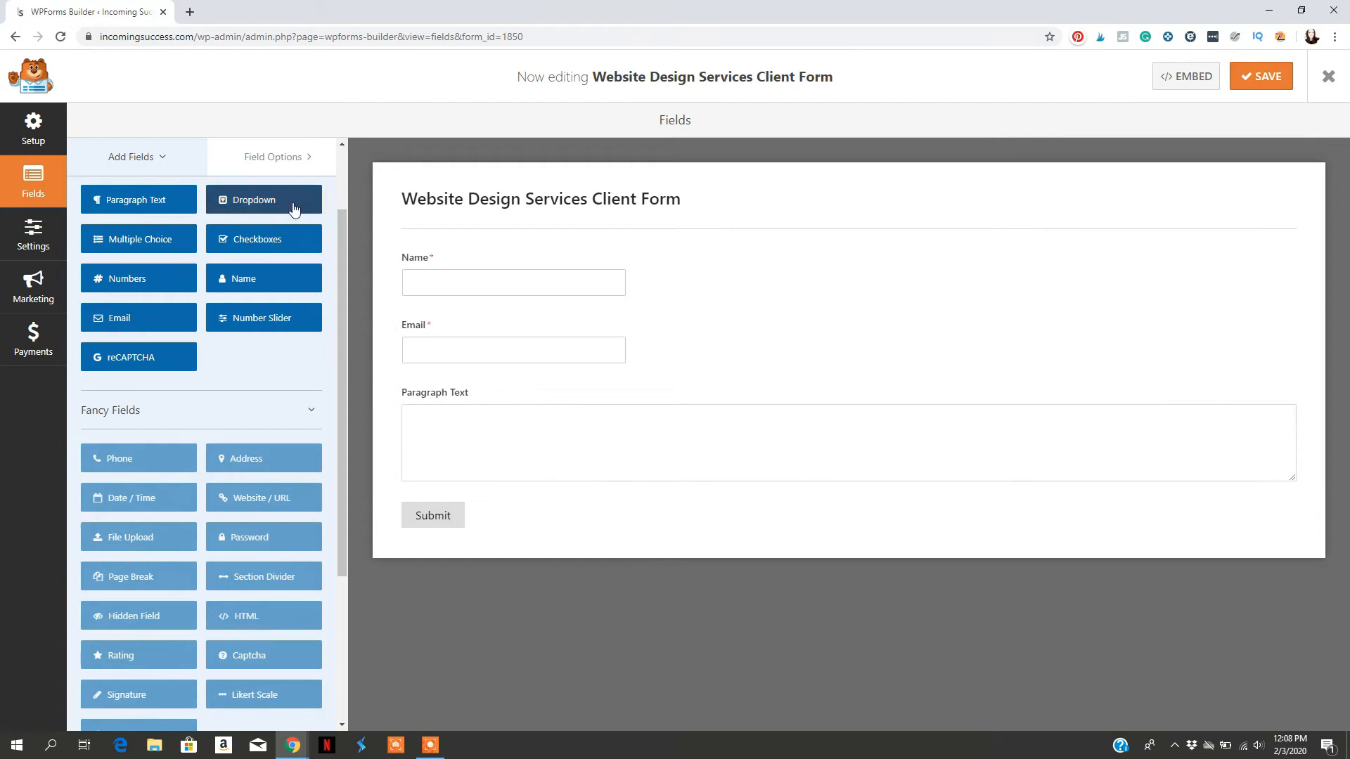
pyautogui.moveTo(490, 501); pyautogui.dragTo(499, 491)
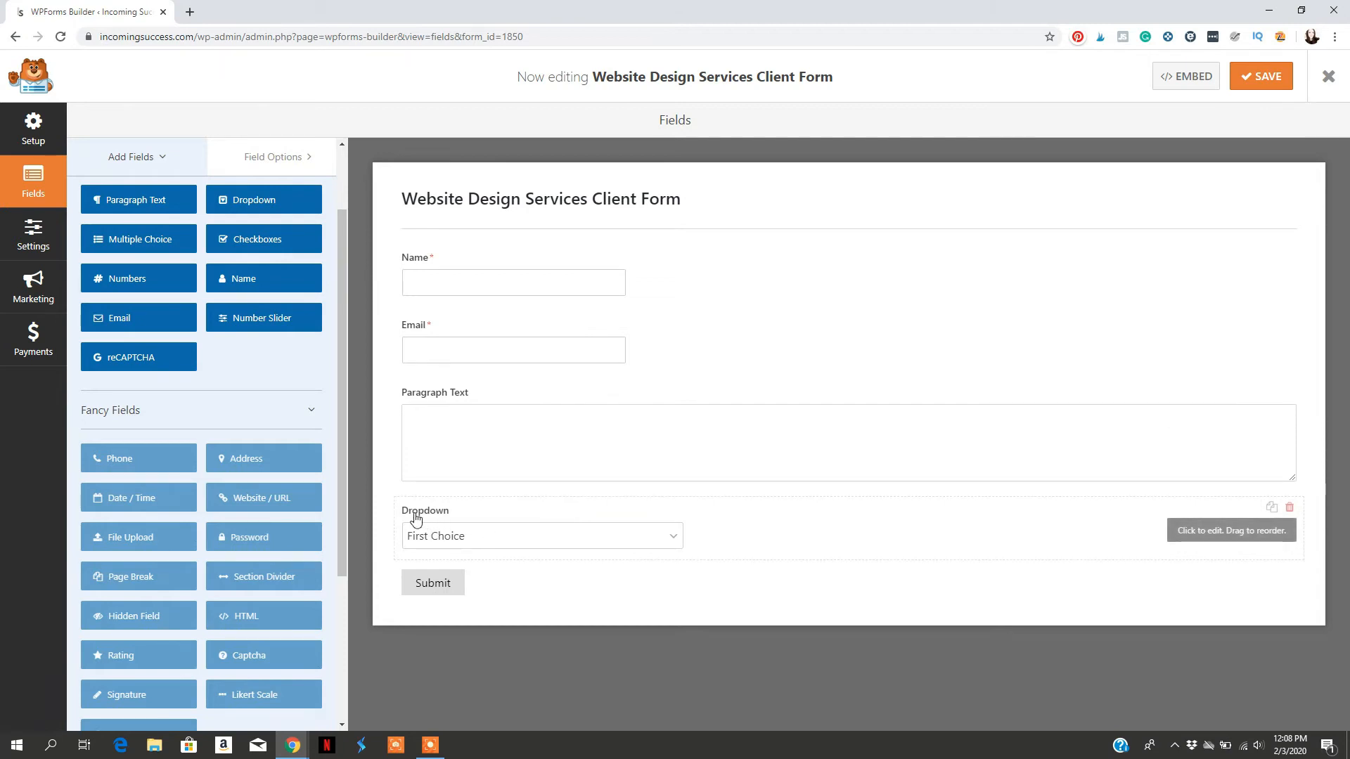
# Step: Add two blank choices after Third Choice in the Dropdown field
pyautogui.click(1176, 540)
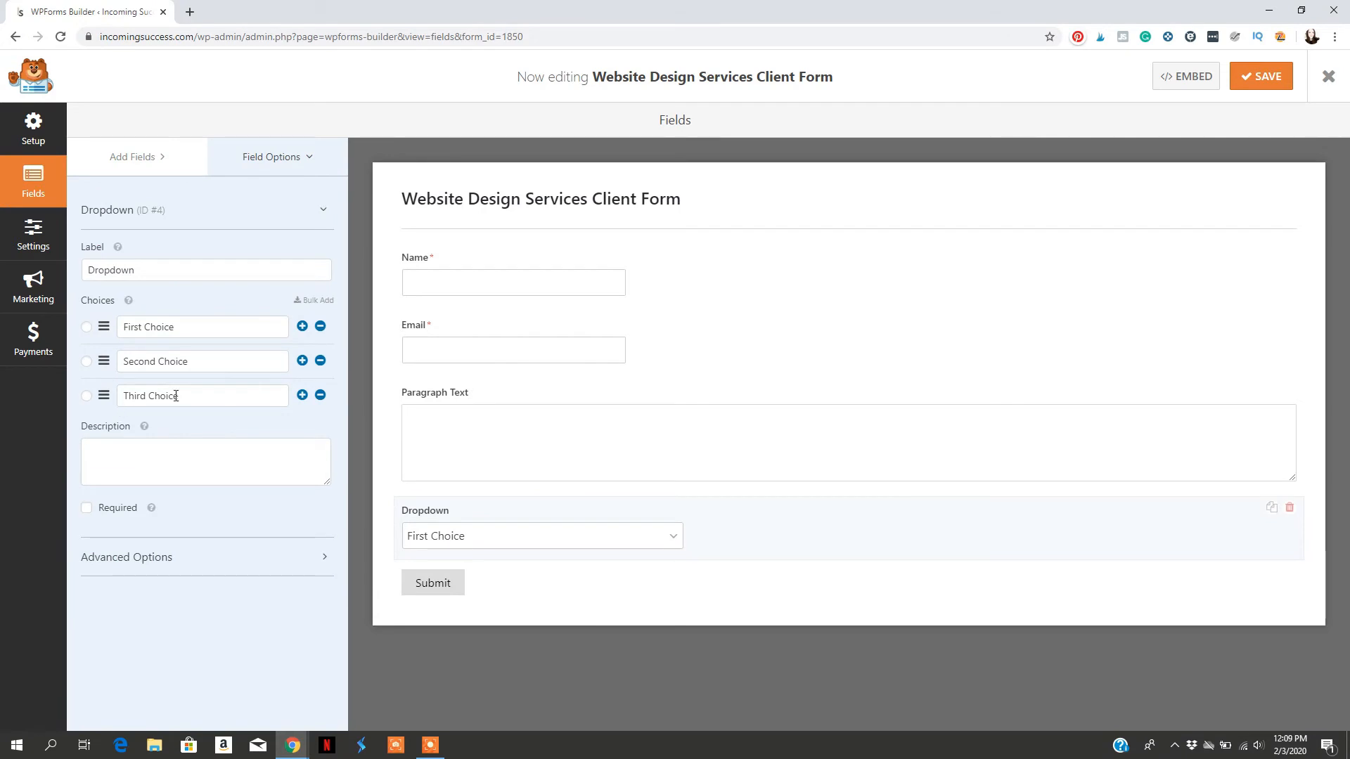
pyautogui.click(303, 395)
pyautogui.click(303, 430)
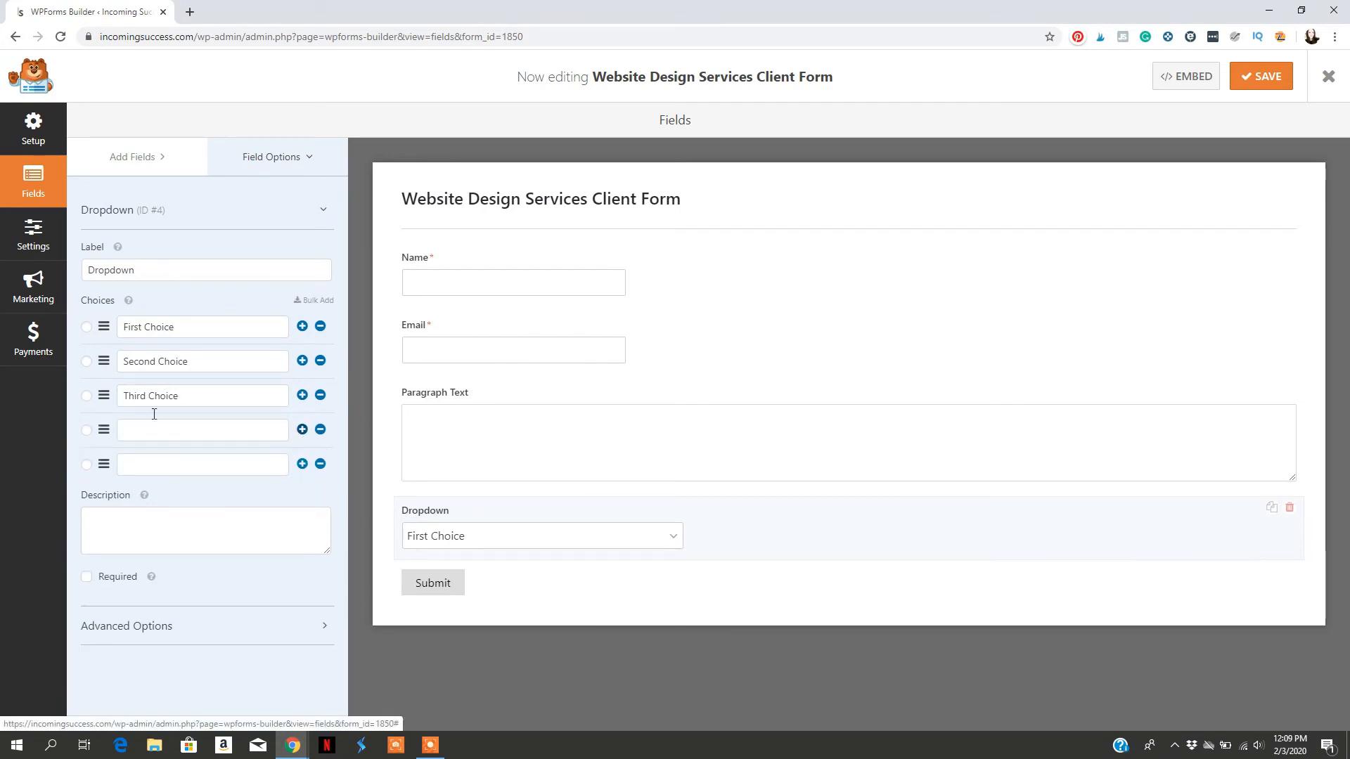
# Step: Add Multiple Choice, Checkboxes, Numbers and Number Slider fields at the end of the form
pyautogui.click(145, 167)
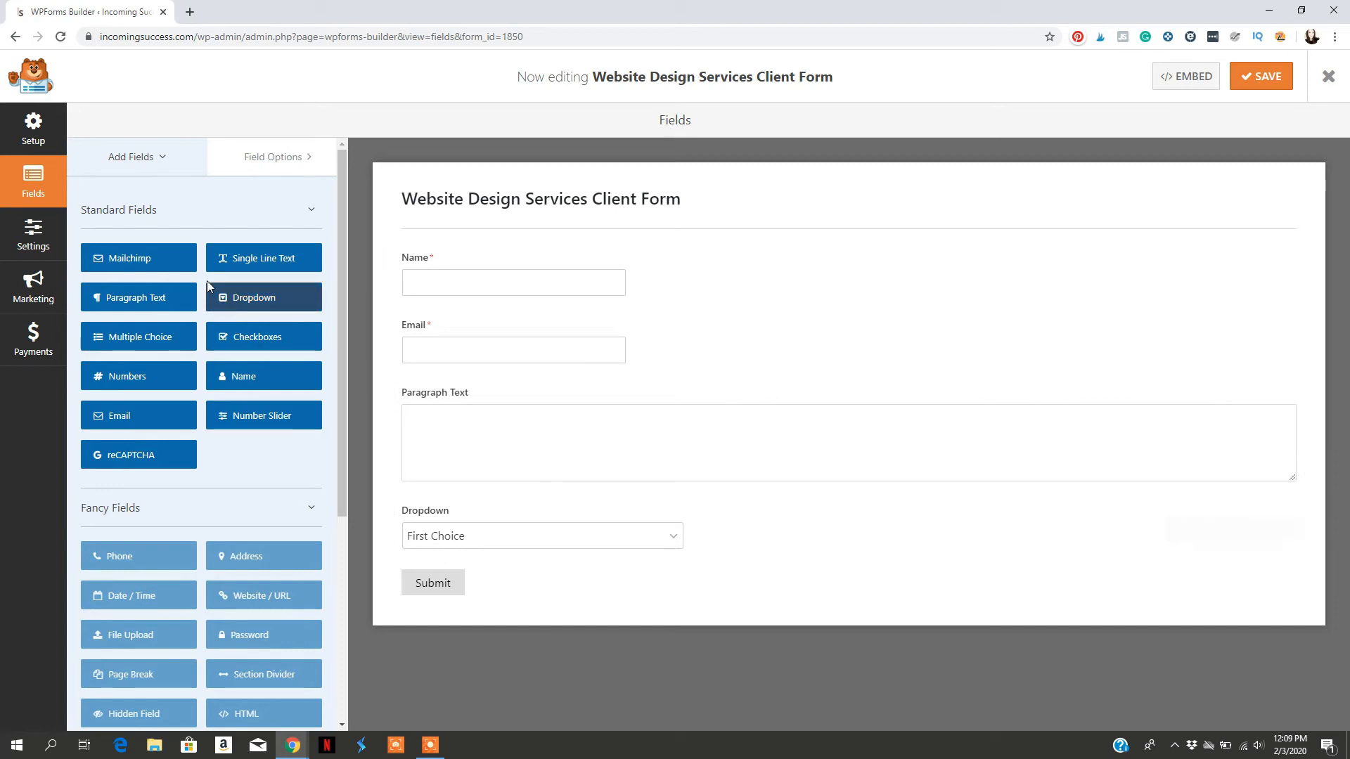
pyautogui.moveTo(136, 338); pyautogui.dragTo(449, 581)
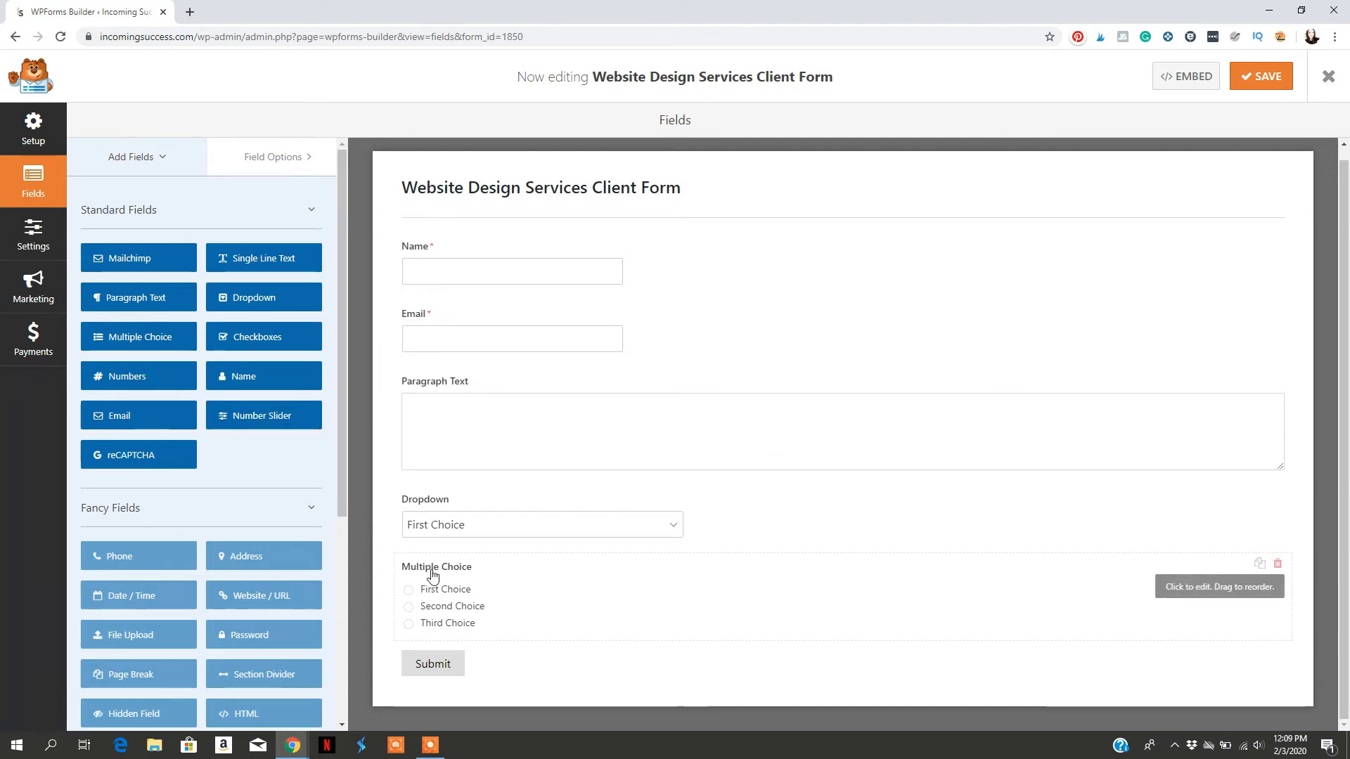
pyautogui.moveTo(280, 341); pyautogui.dragTo(509, 654)
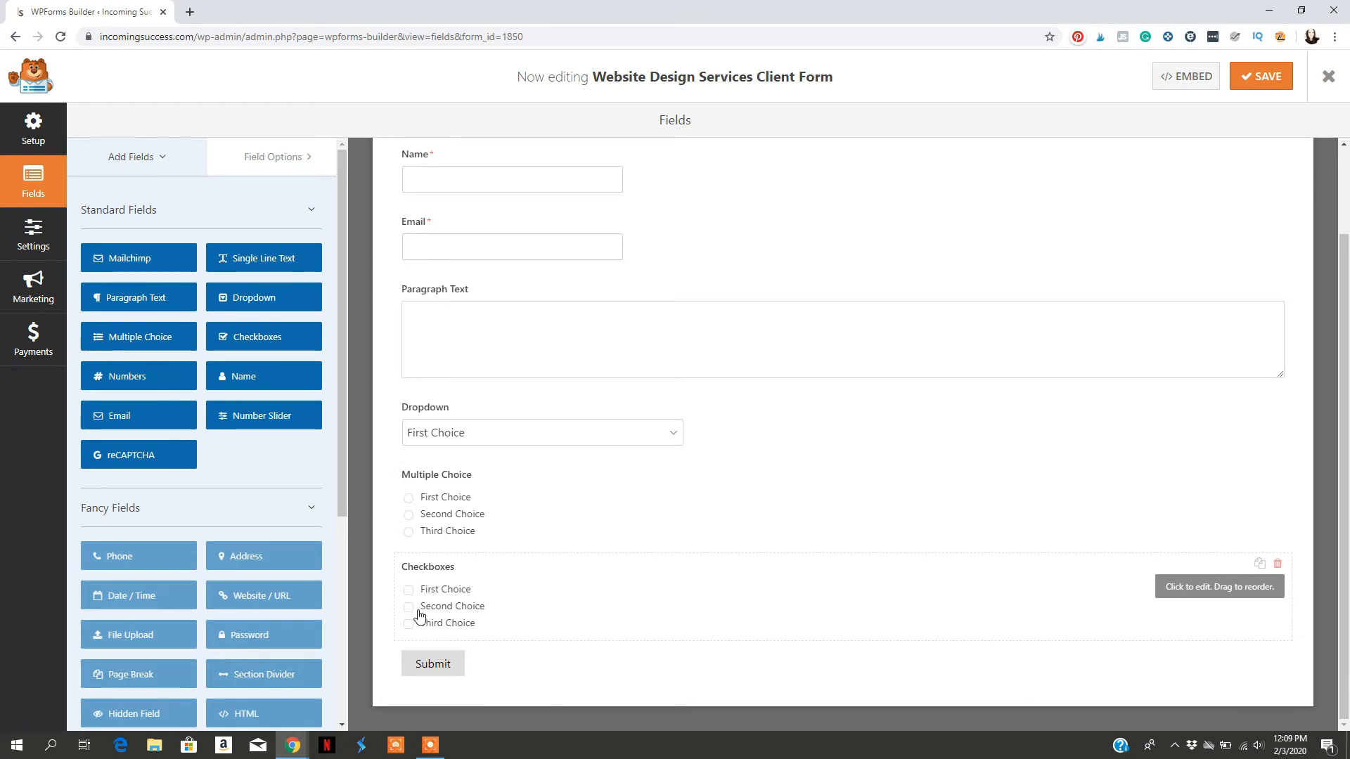
pyautogui.moveTo(143, 378); pyautogui.dragTo(585, 588)
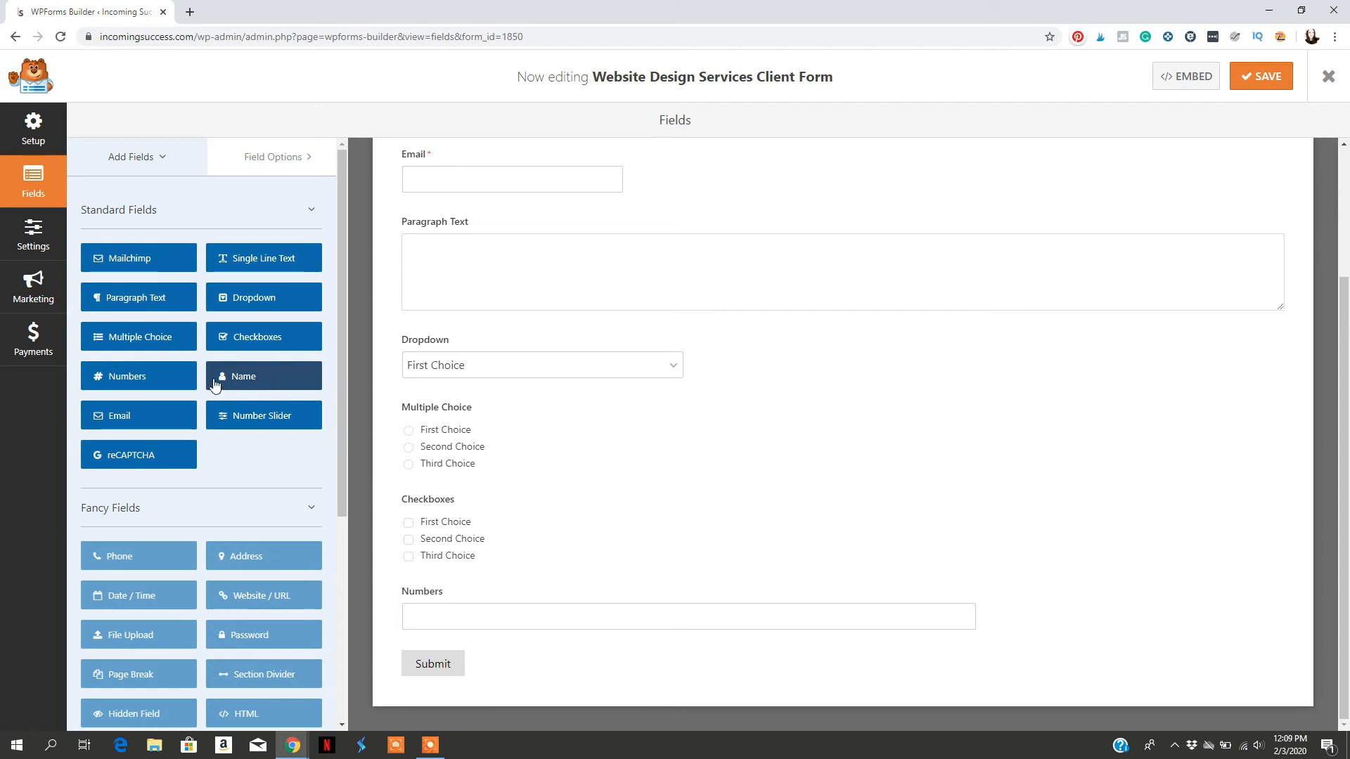
pyautogui.click(284, 420)
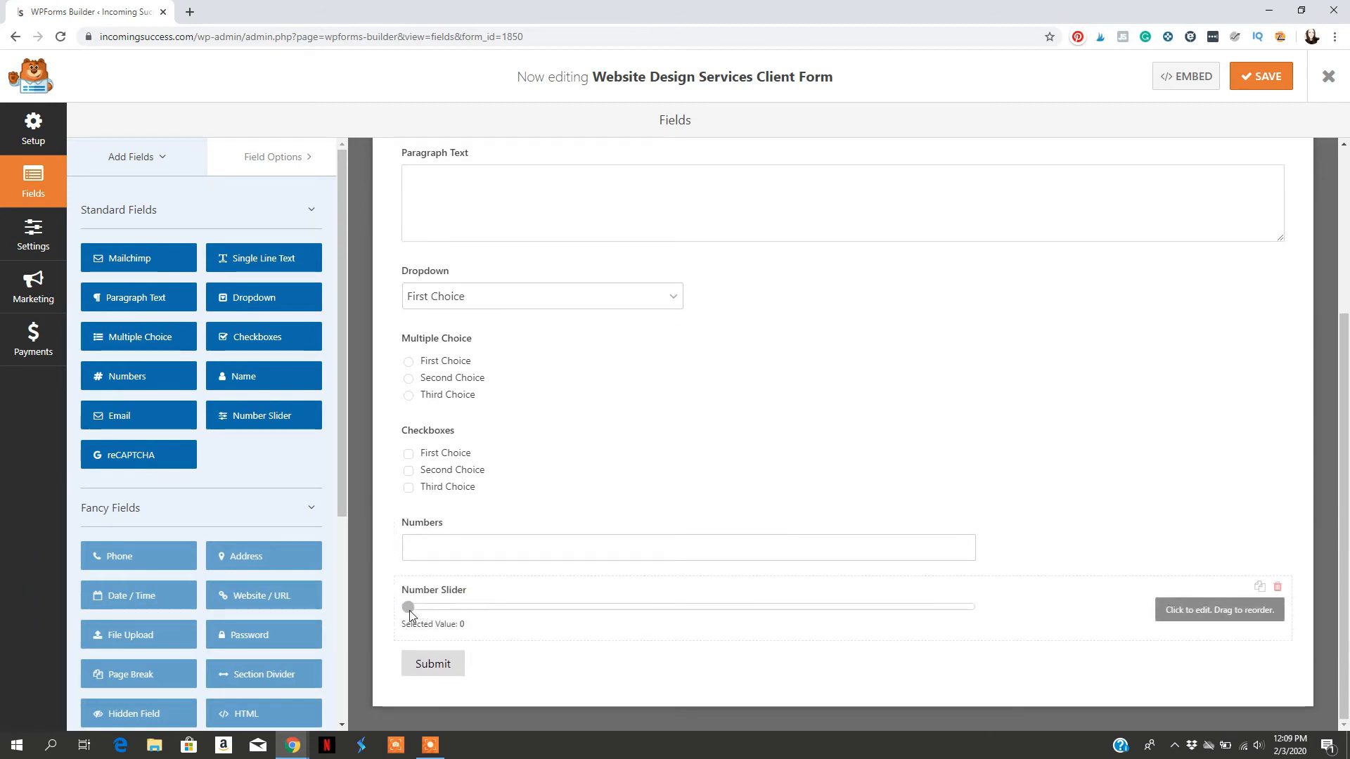
# Step: Inspect the Number Slider's options, including its minimum and maximum values, and return to the available fields
pyautogui.click(696, 617)
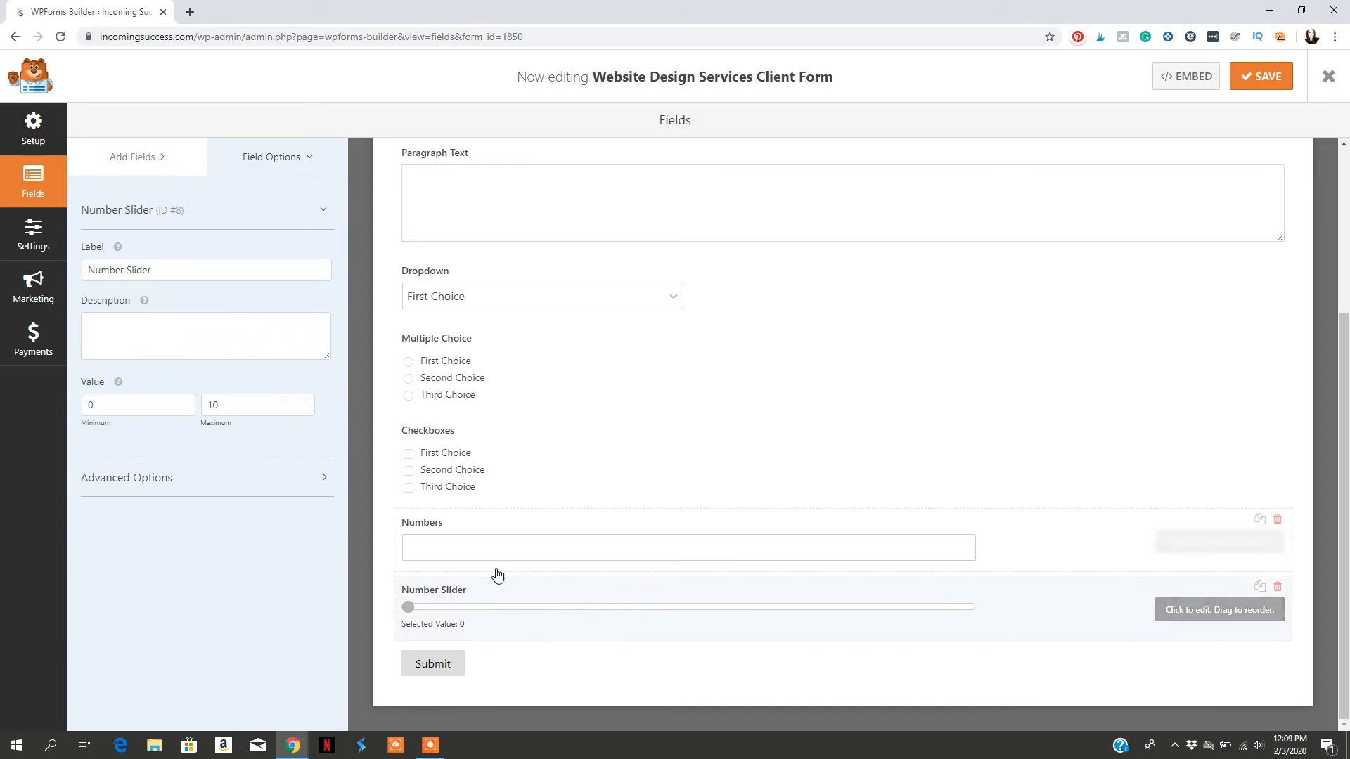
pyautogui.click(199, 171)
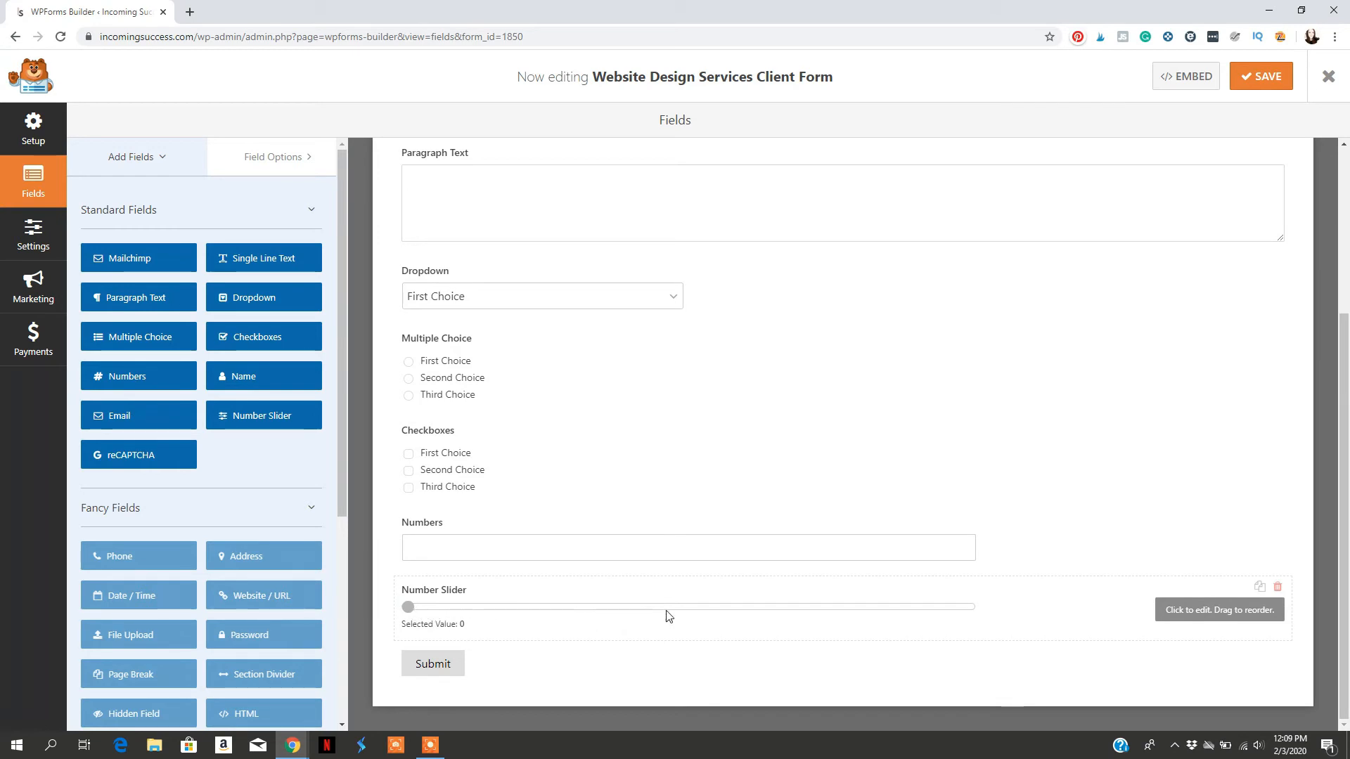
pyautogui.click(1149, 628)
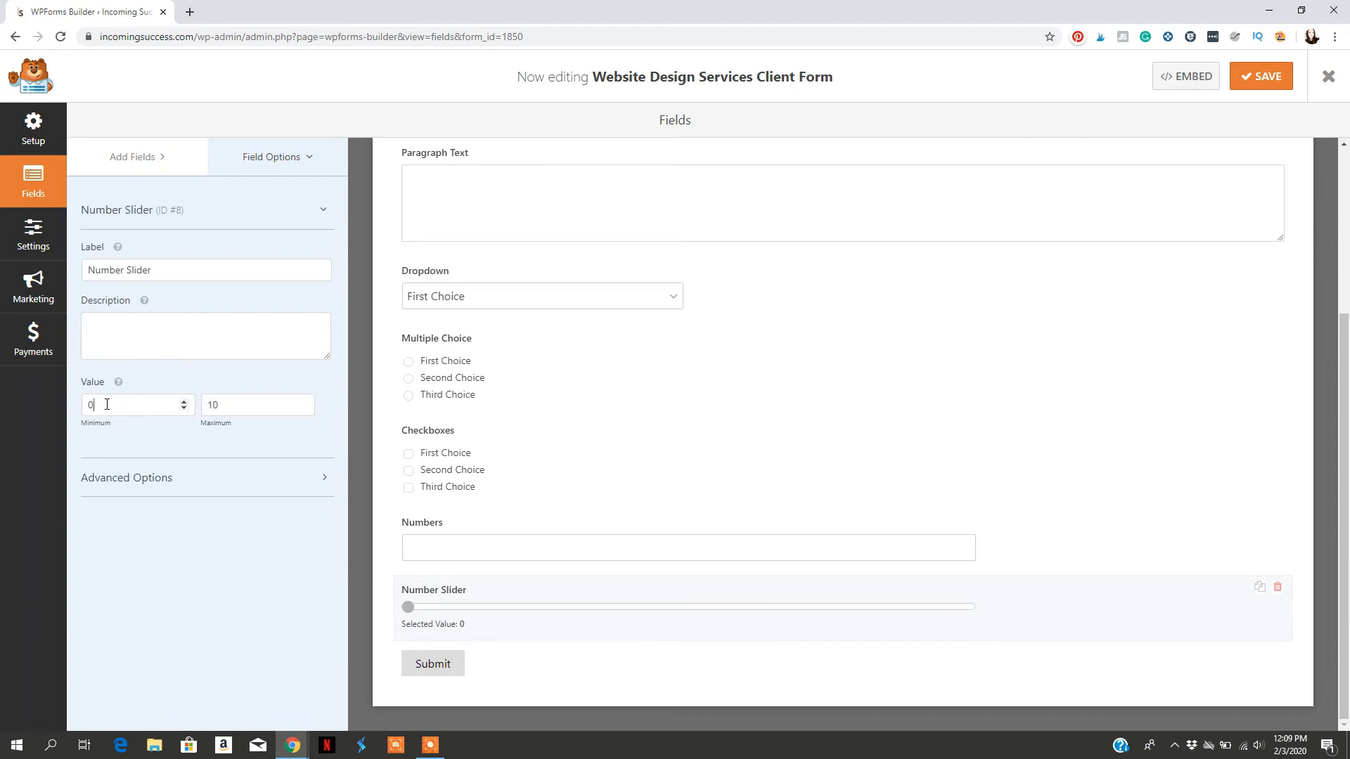
pyautogui.click(136, 161)
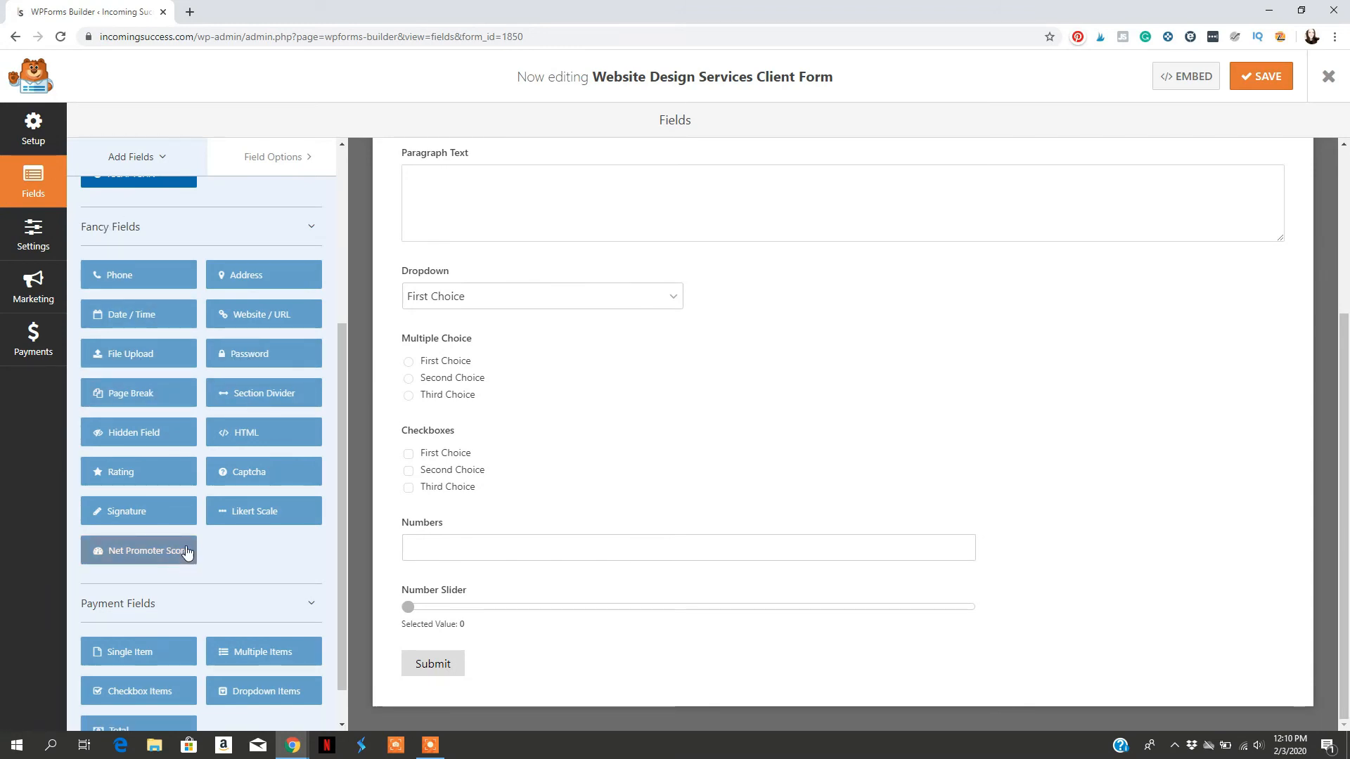
# Step: Save the Website Design Services Client Form and copy its embed shortcode
pyautogui.scroll(-1, 323, 566)
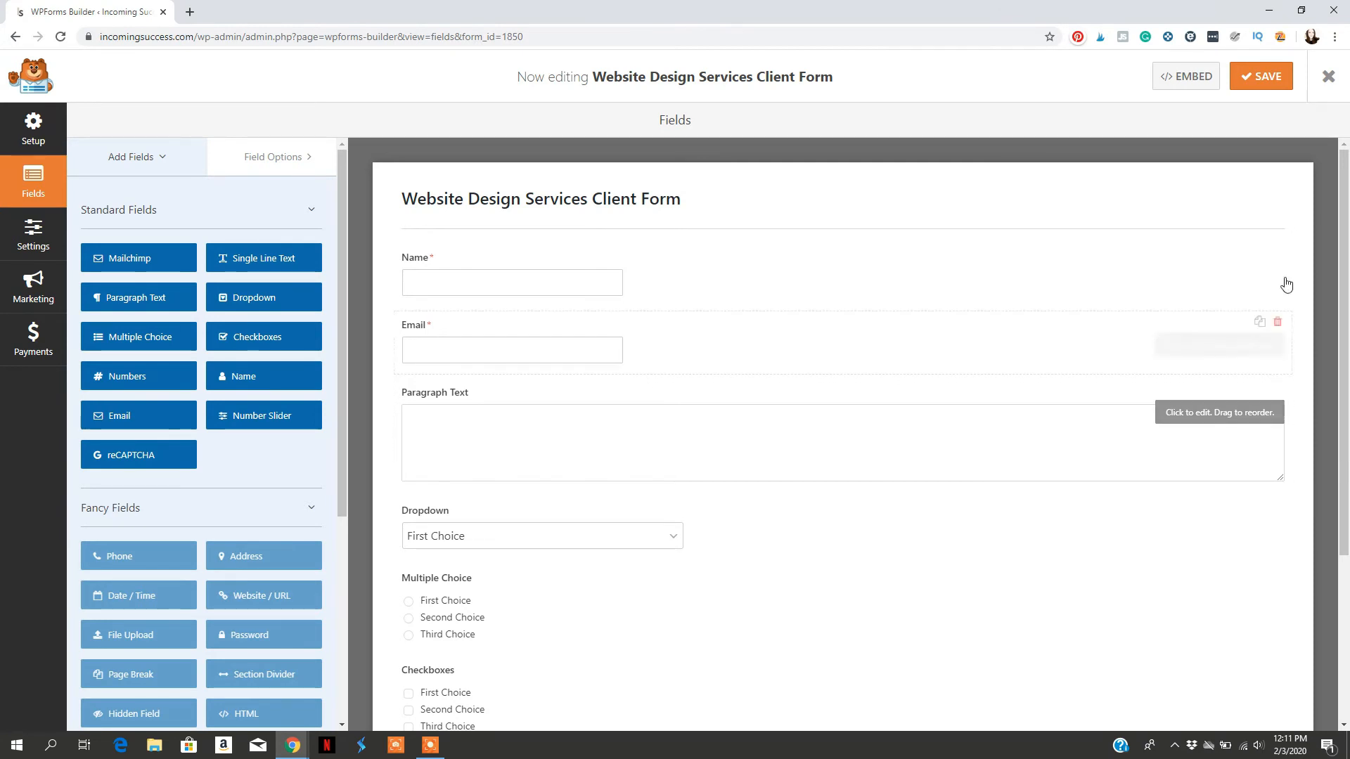
pyautogui.click(1263, 82)
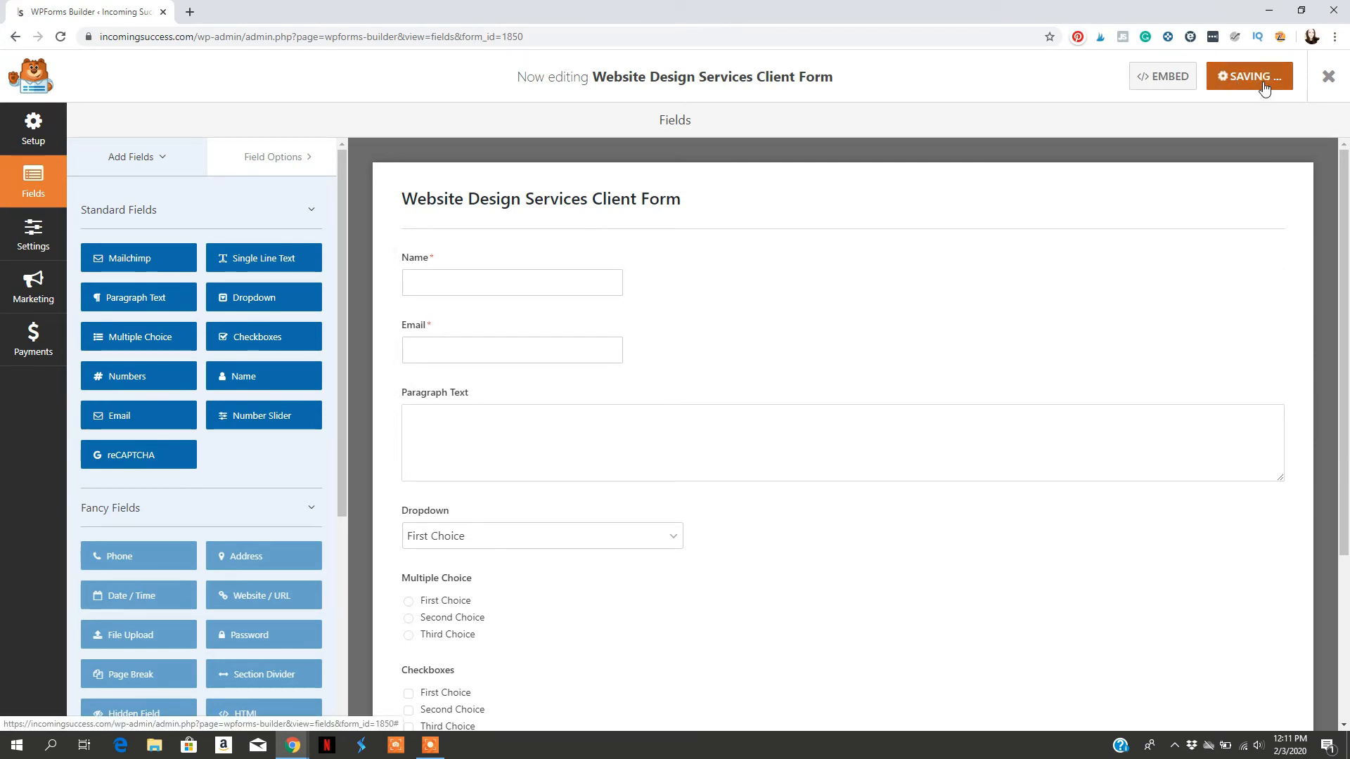
pyautogui.click(1175, 78)
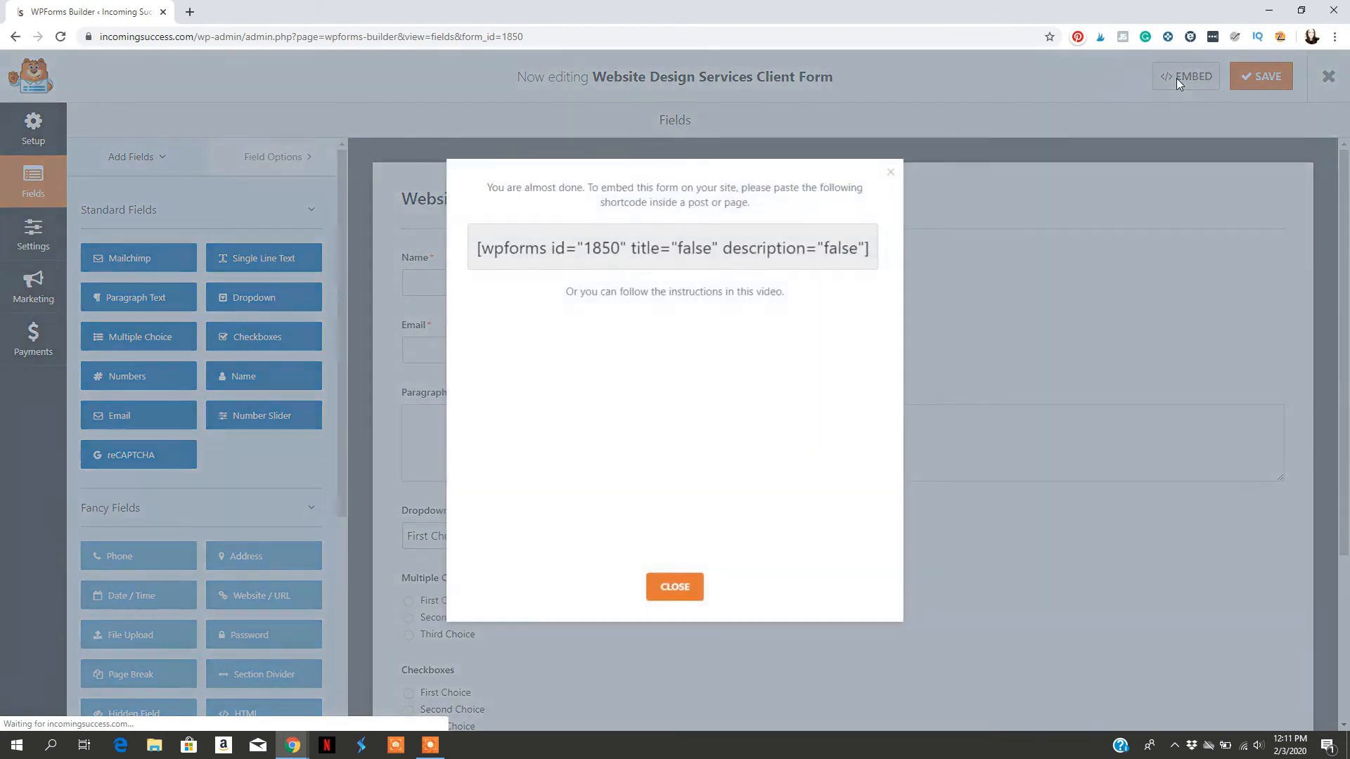
pyautogui.click(497, 249)
pyautogui.rightClick(587, 241)
pyautogui.click(610, 251)
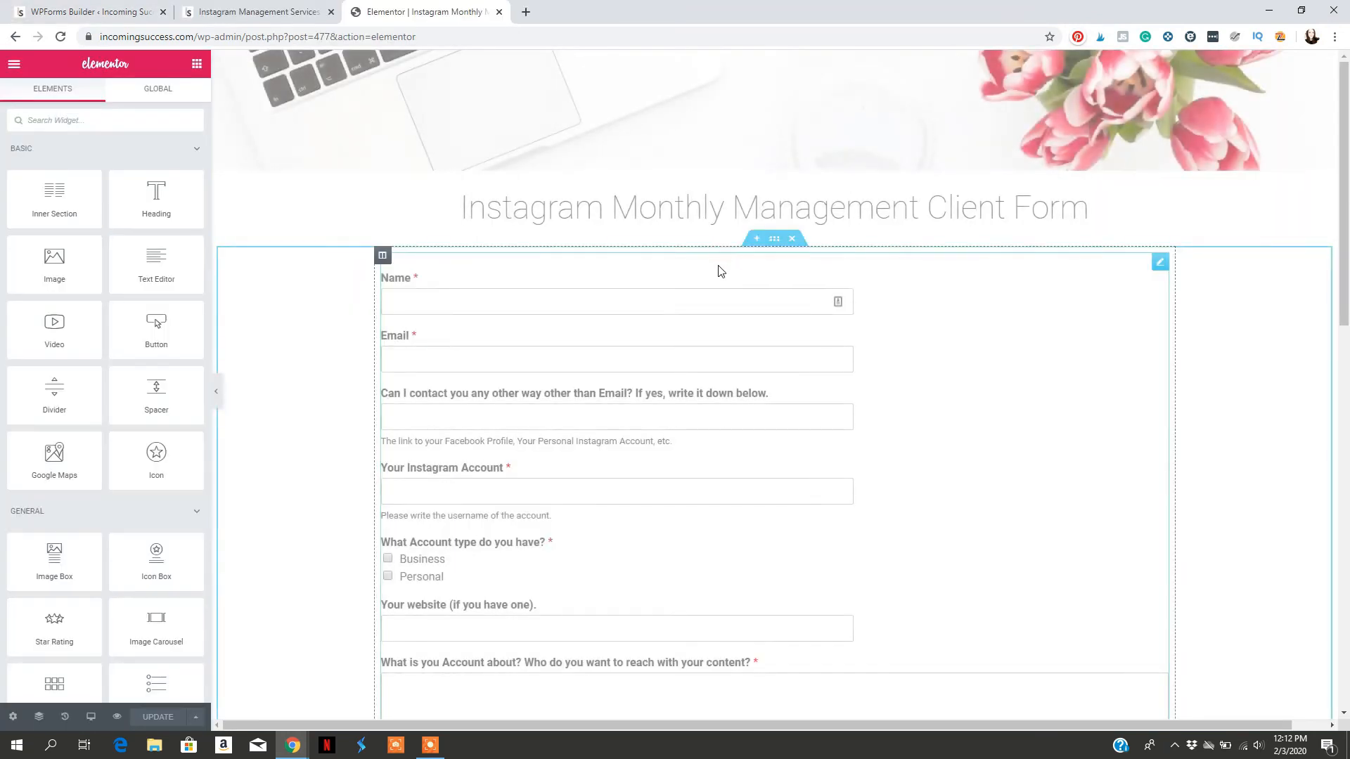
# Step: Review the Instagram Monthly Management Client Form page in Elementor, opening its embedded form's text block to compare its shortcode with the new form's
pyautogui.scroll(-8, 777, 533)
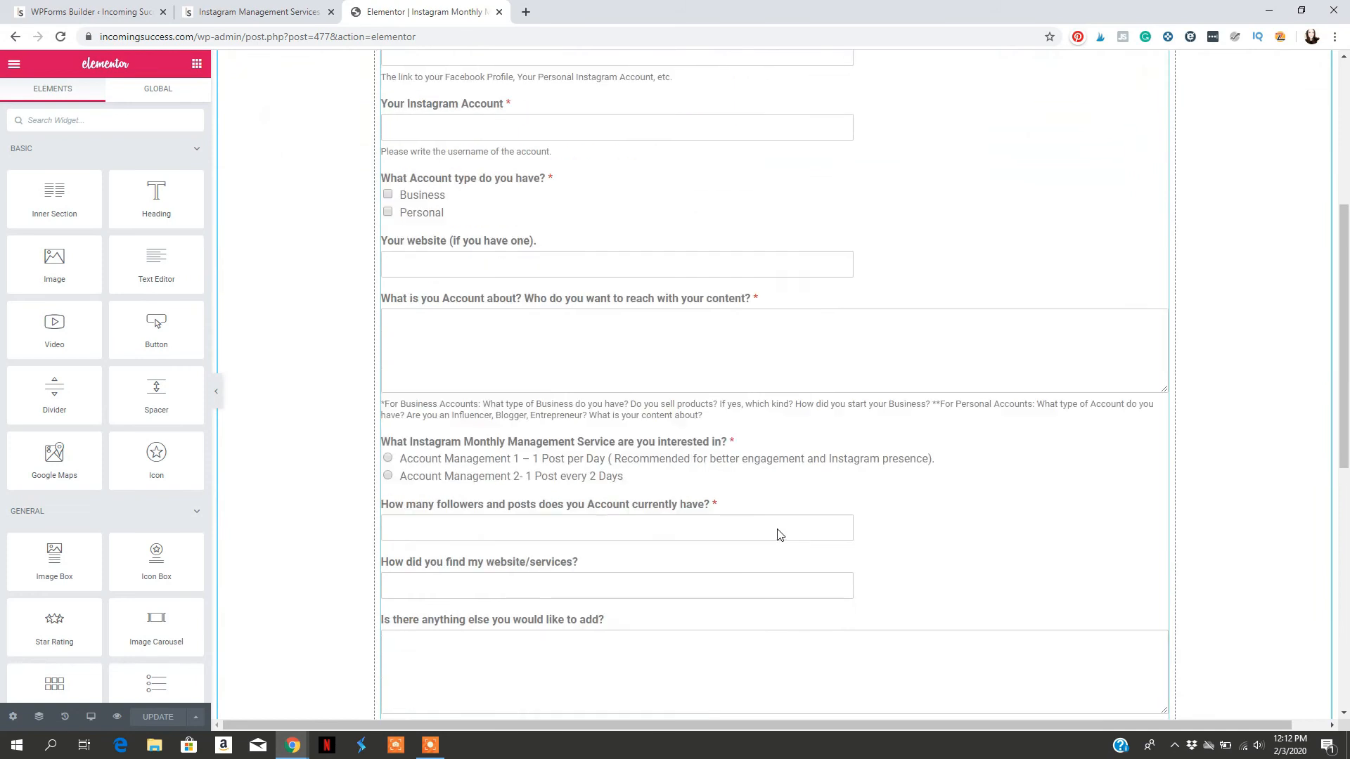
pyautogui.scroll(8, 778, 533)
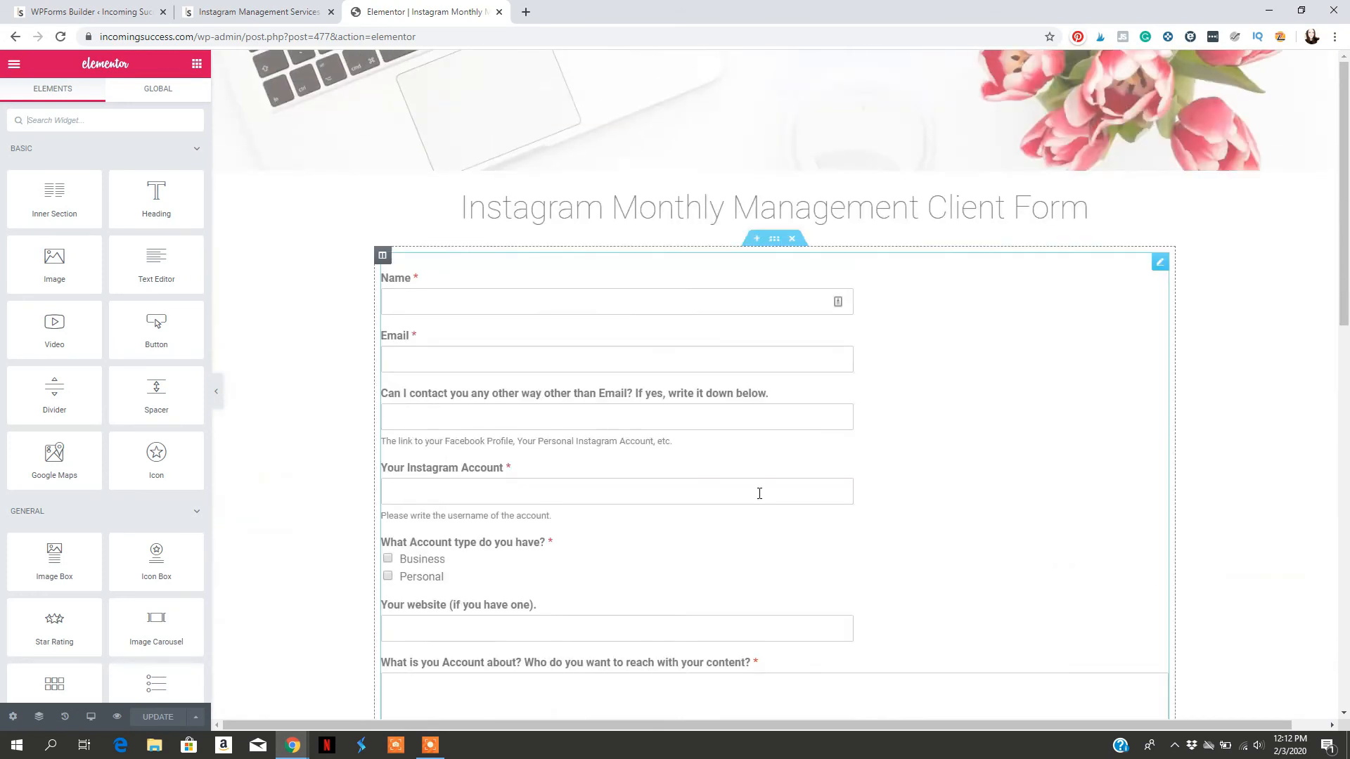
pyautogui.click(731, 273)
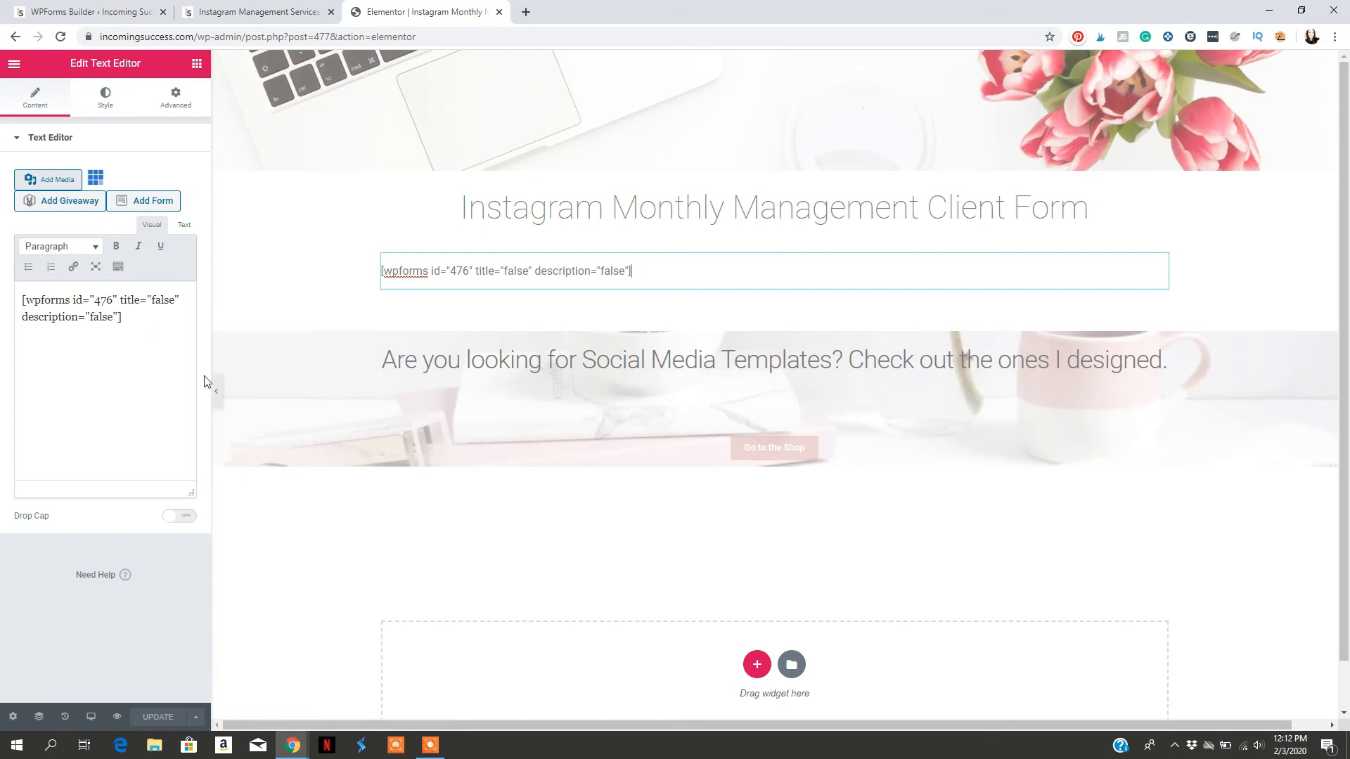
pyautogui.click(131, 7)
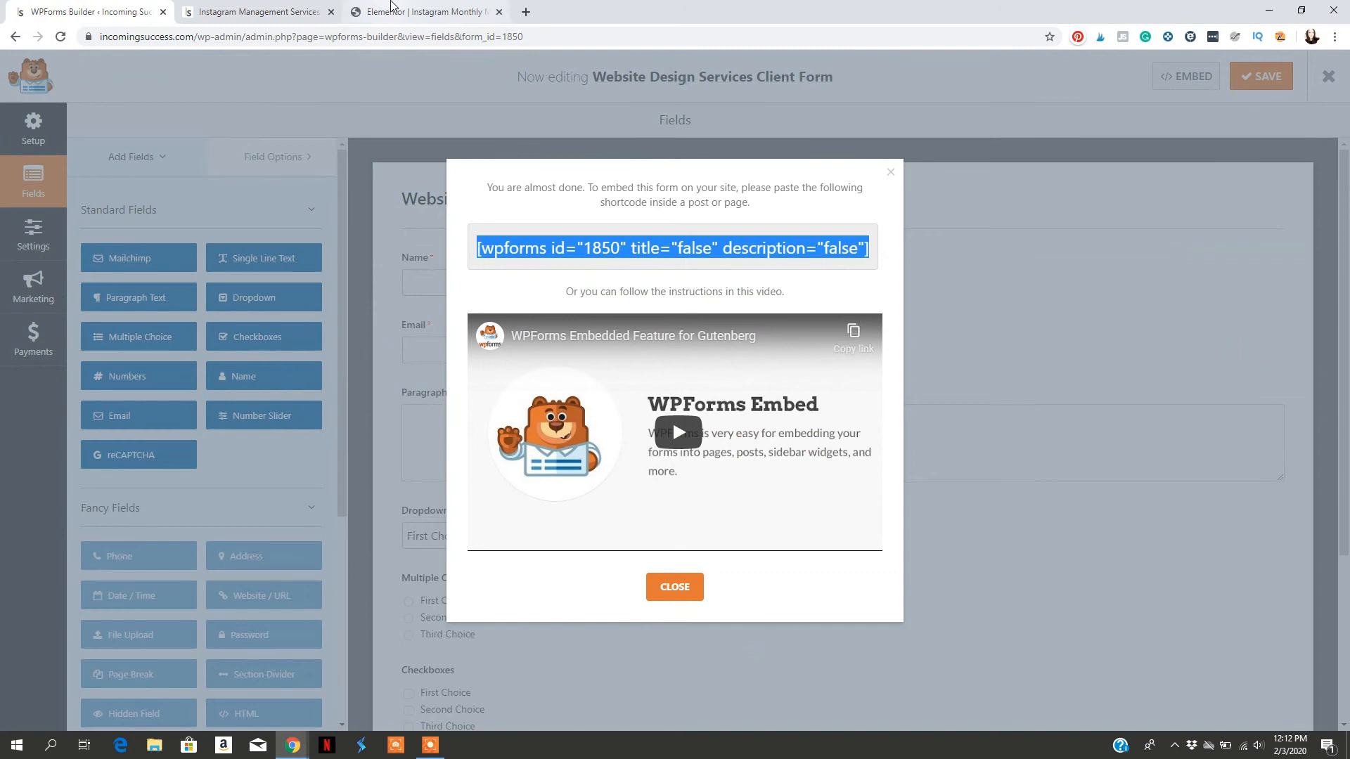
pyautogui.click(422, 11)
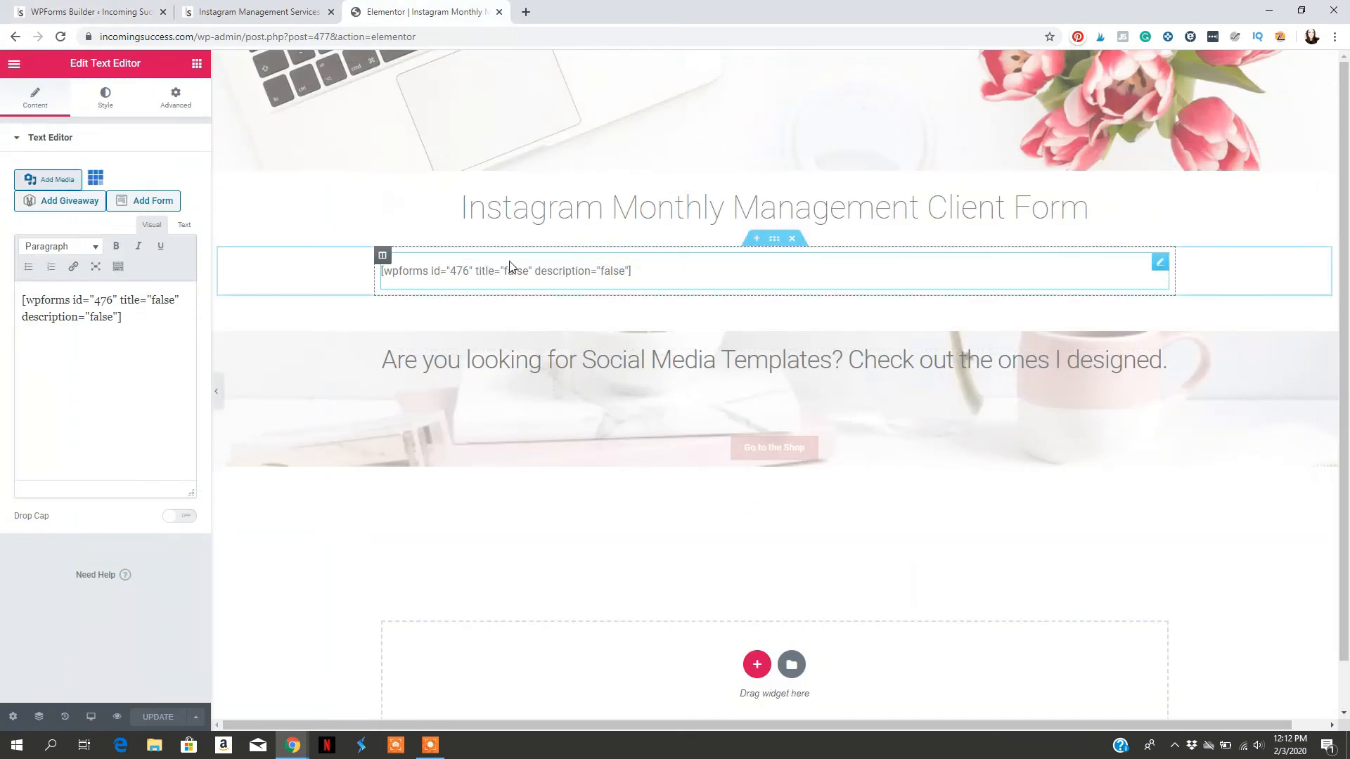
# Step: Return to the Elementor widget list and search it for "html"
pyautogui.click(14, 64)
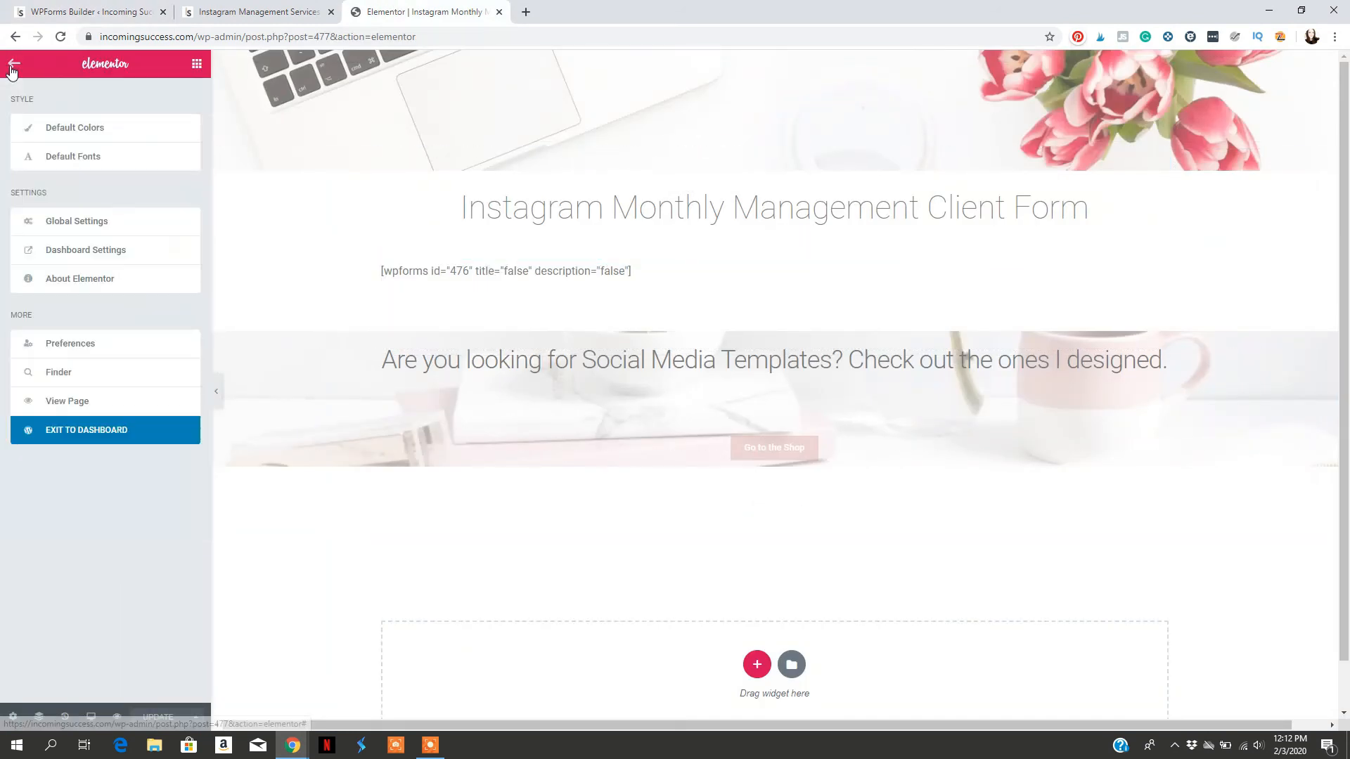
pyautogui.click(17, 65)
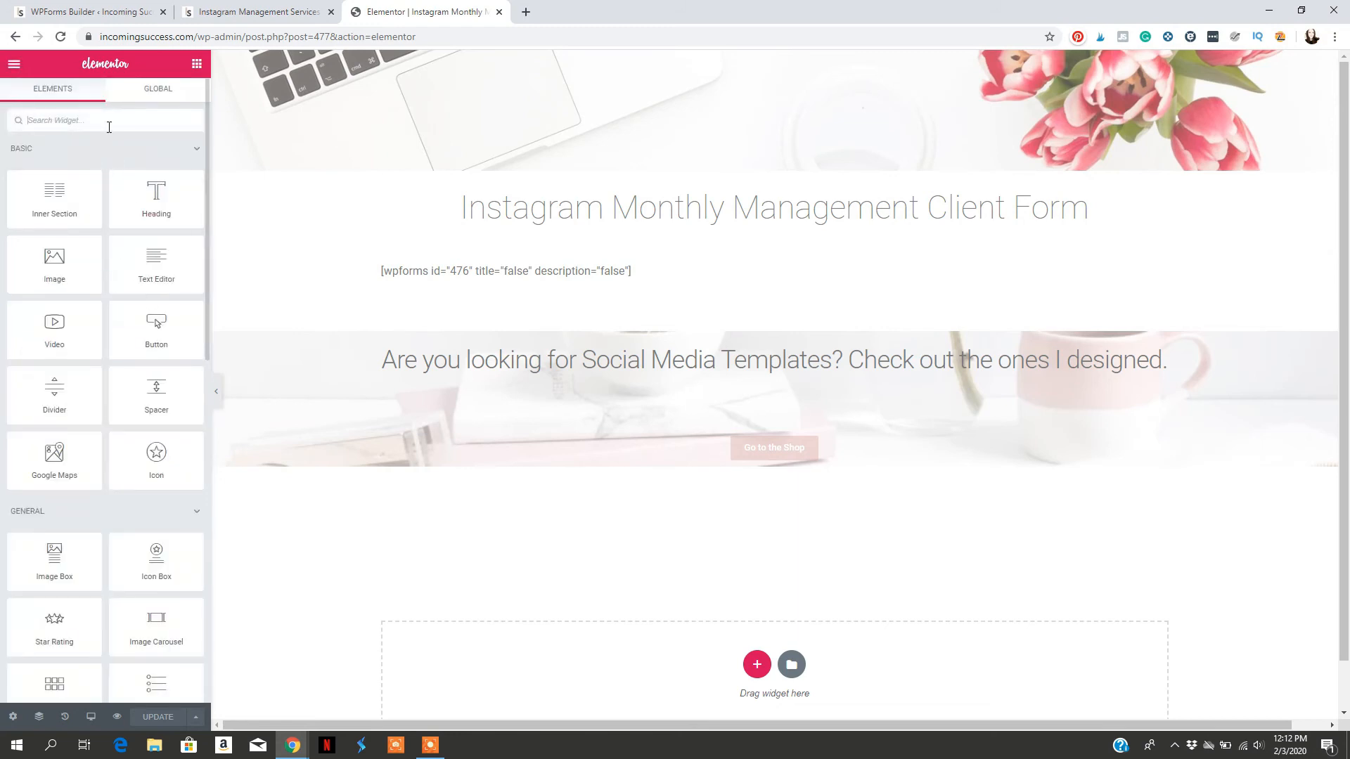
pyautogui.write('html')
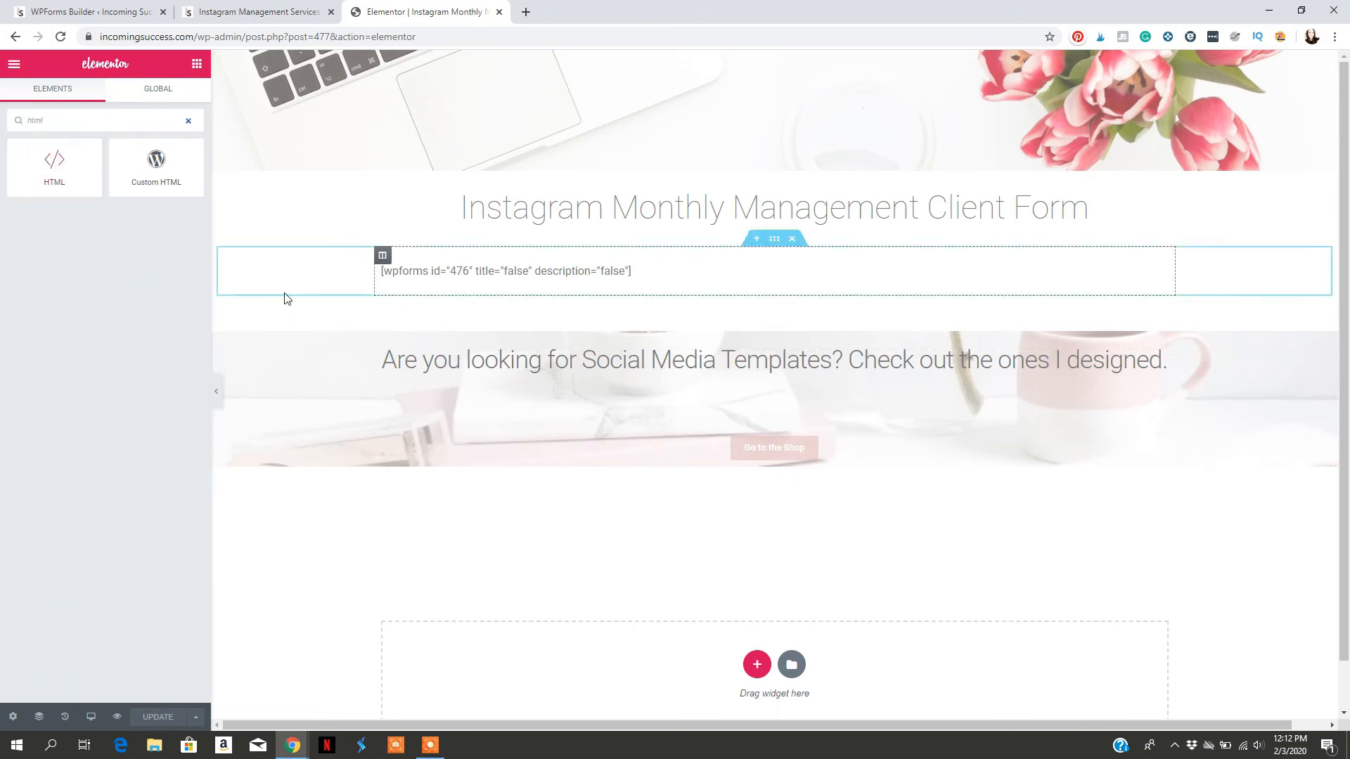
# Step: Collapse and restore the Elementor editing panel, and reopen the text block holding the page's form shortcode
pyautogui.click(216, 391)
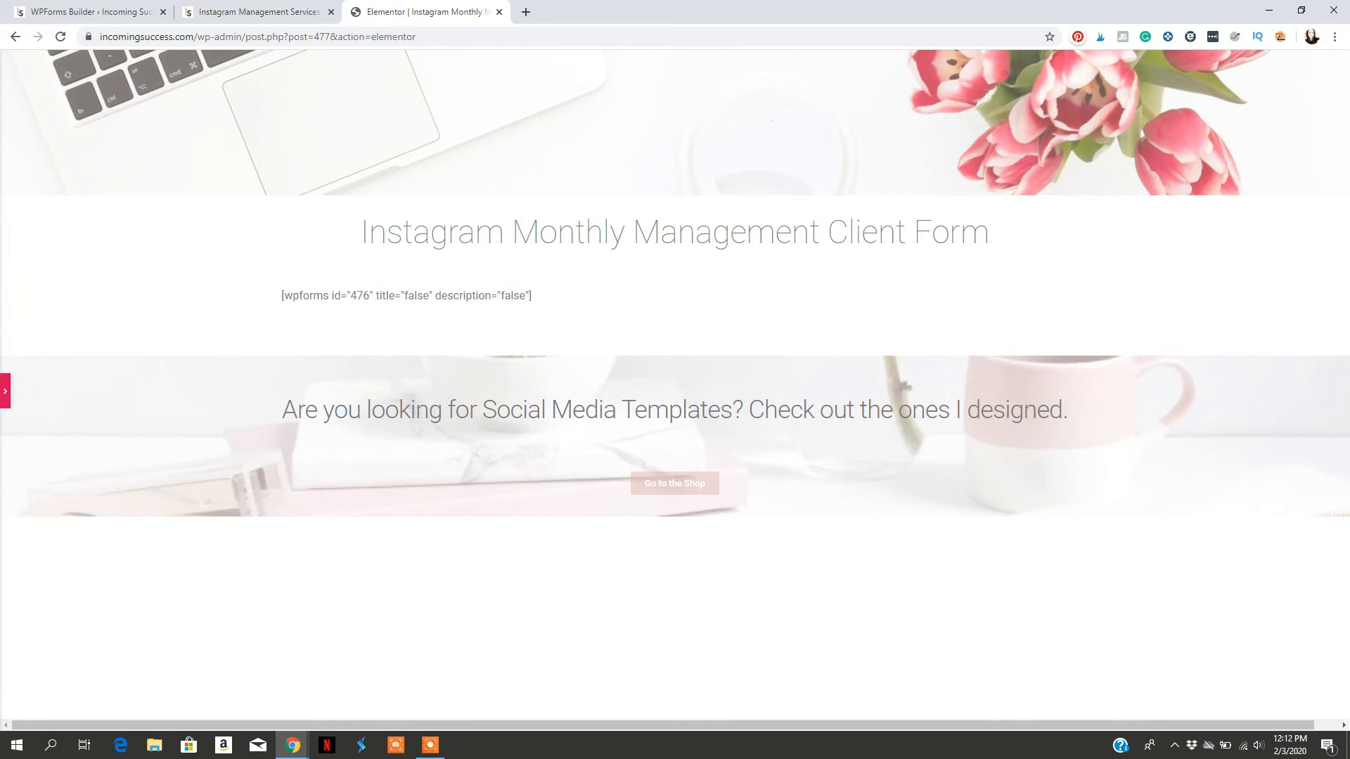
pyautogui.click(6, 391)
pyautogui.click(653, 272)
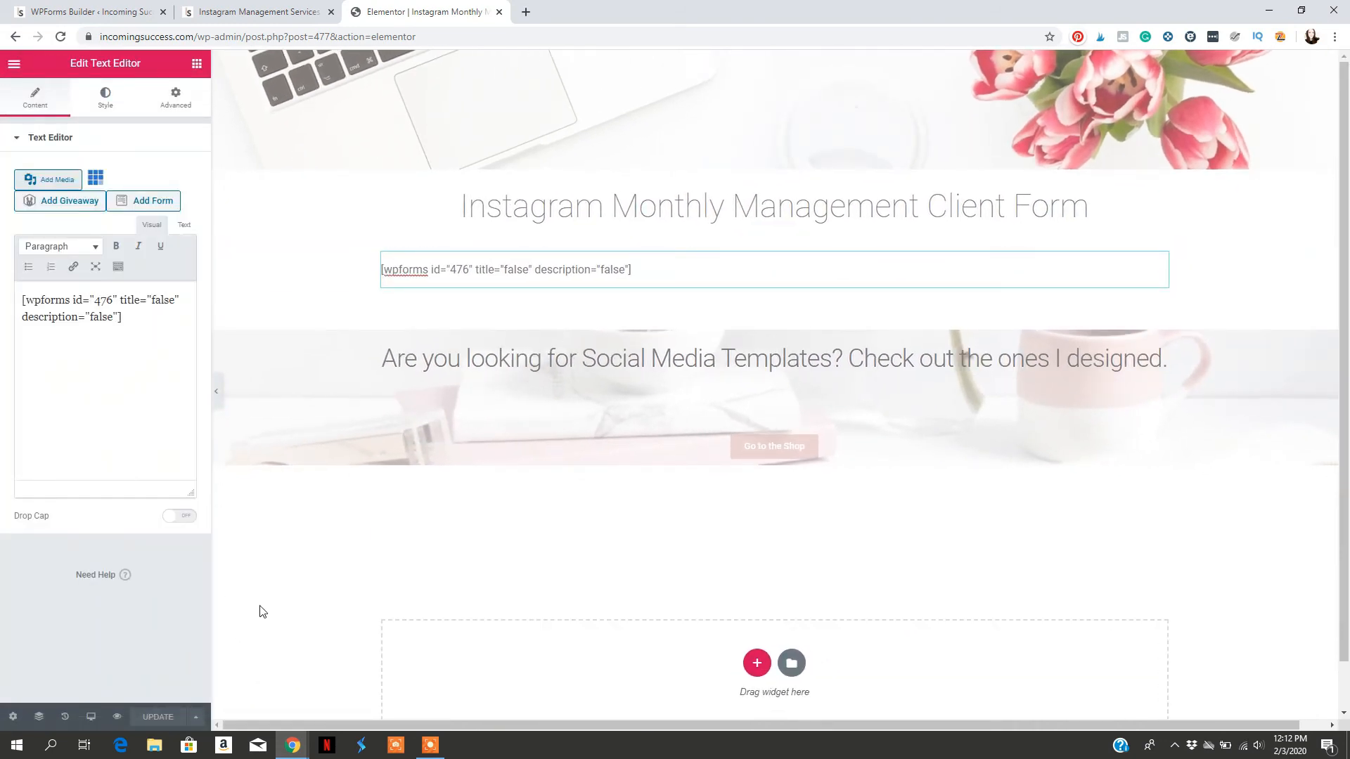